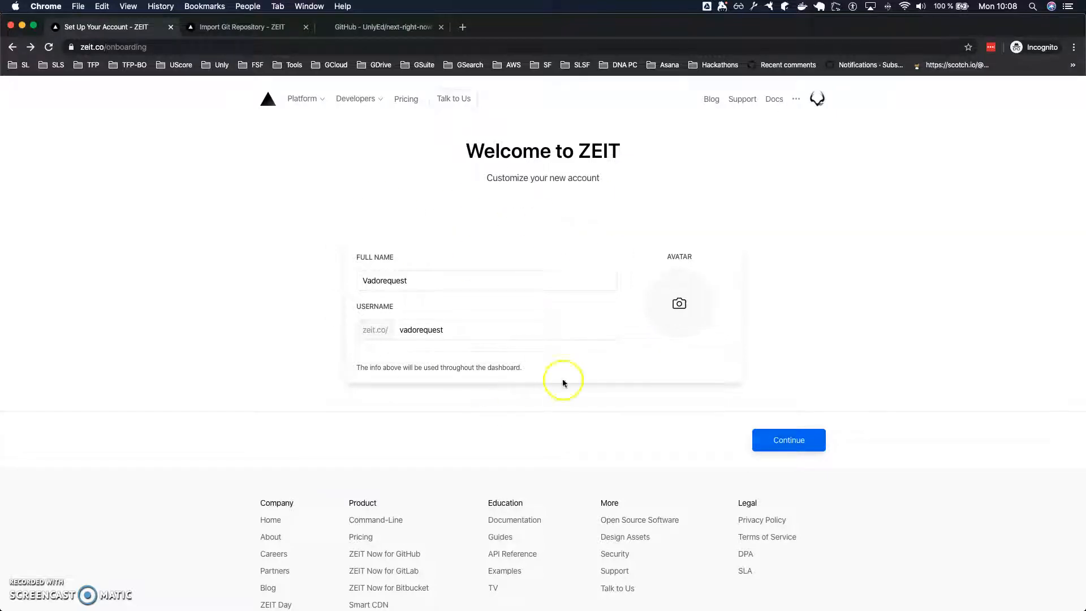
Finish the account onboarding with the prefilled details and choose to import a project from a Git repository.
click(794, 439)
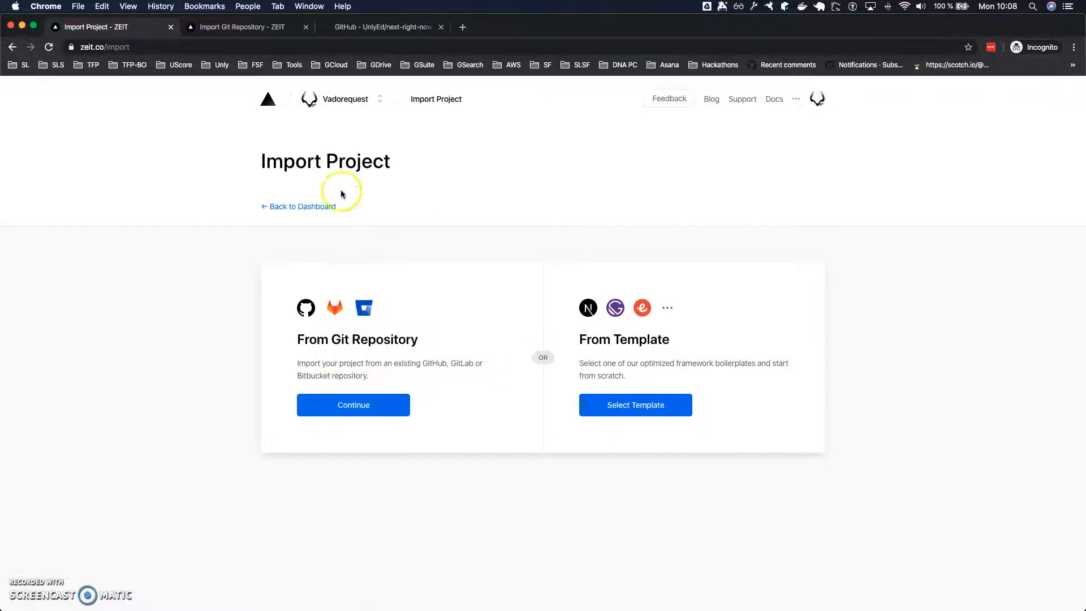
double_click(303, 161)
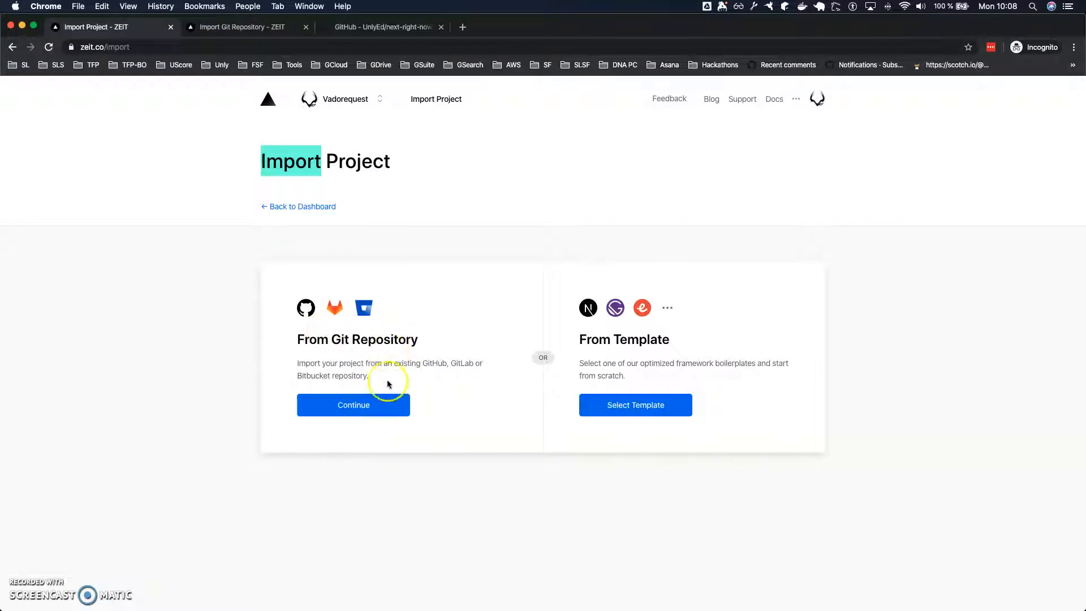
click(351, 404)
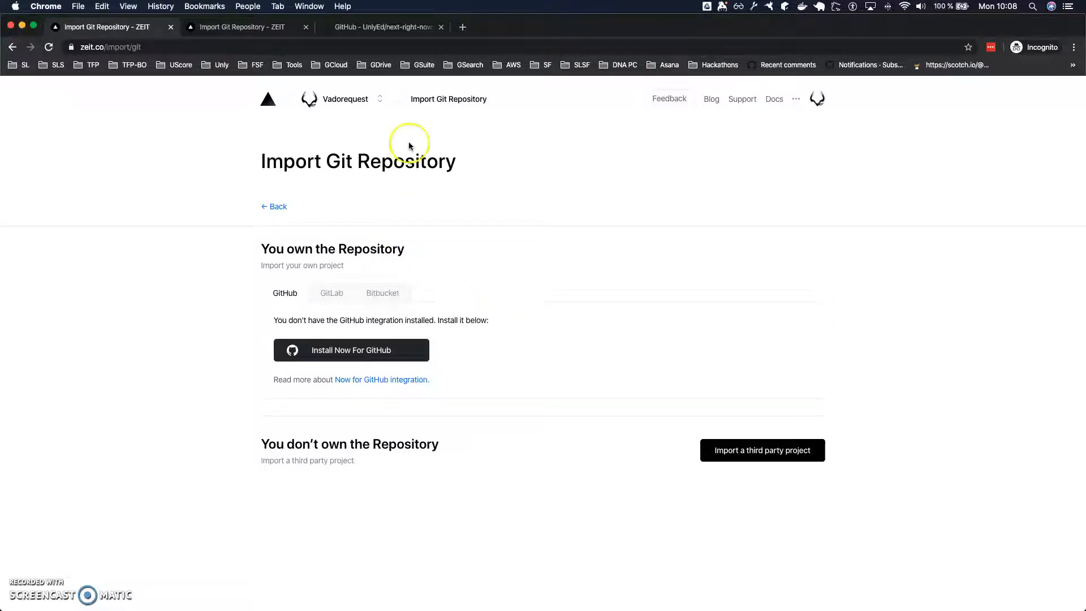
Copy the web address of the UnlyEd/next-right-now repository from its open GitHub page.
click(384, 30)
scroll(445, 138, up, 20)
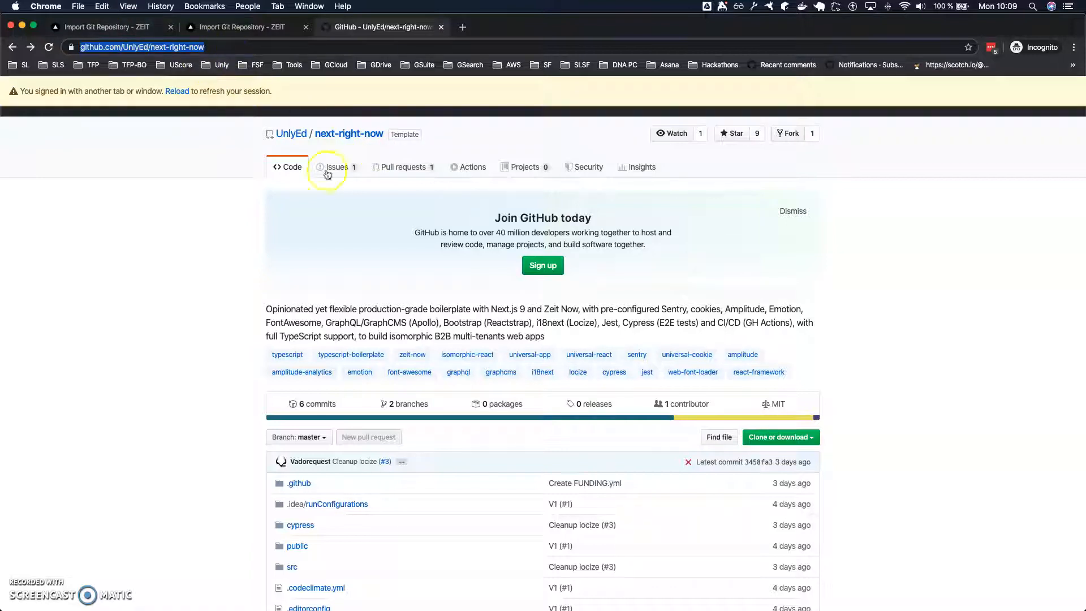
click(276, 45)
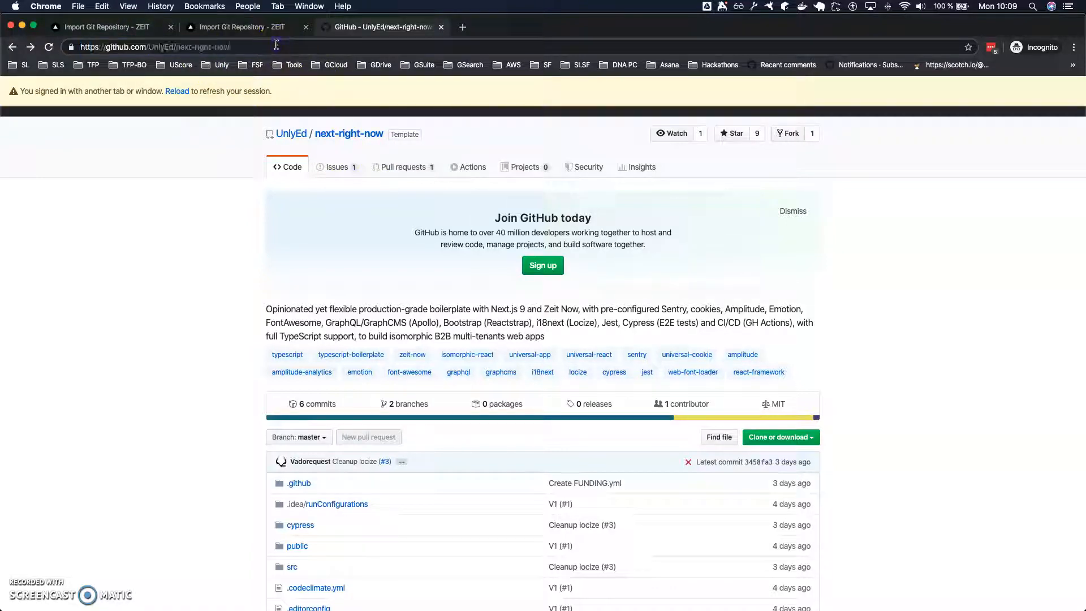
click(175, 25)
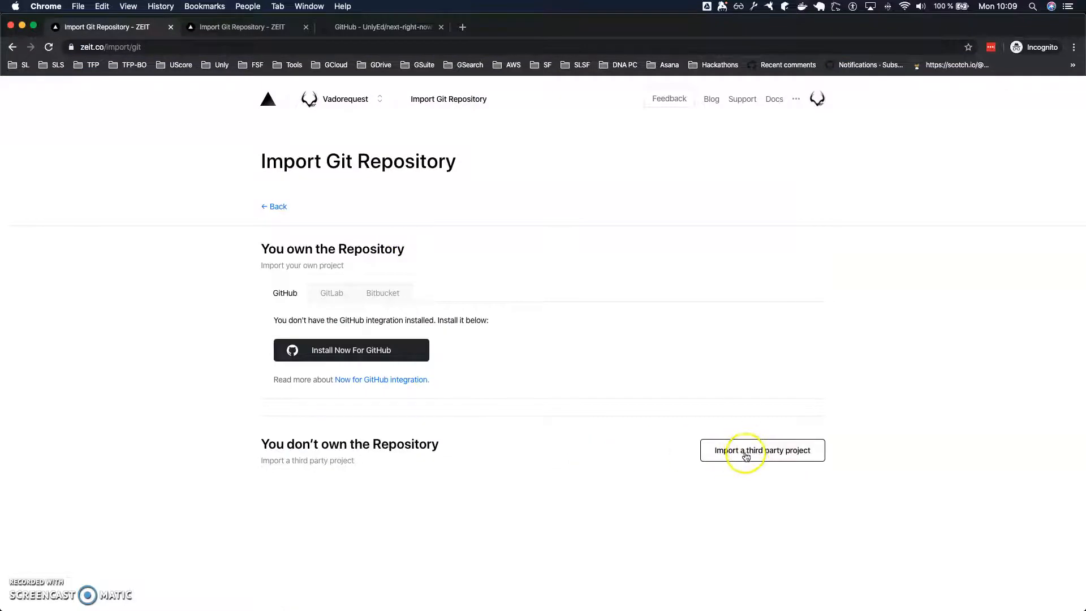
click(768, 458)
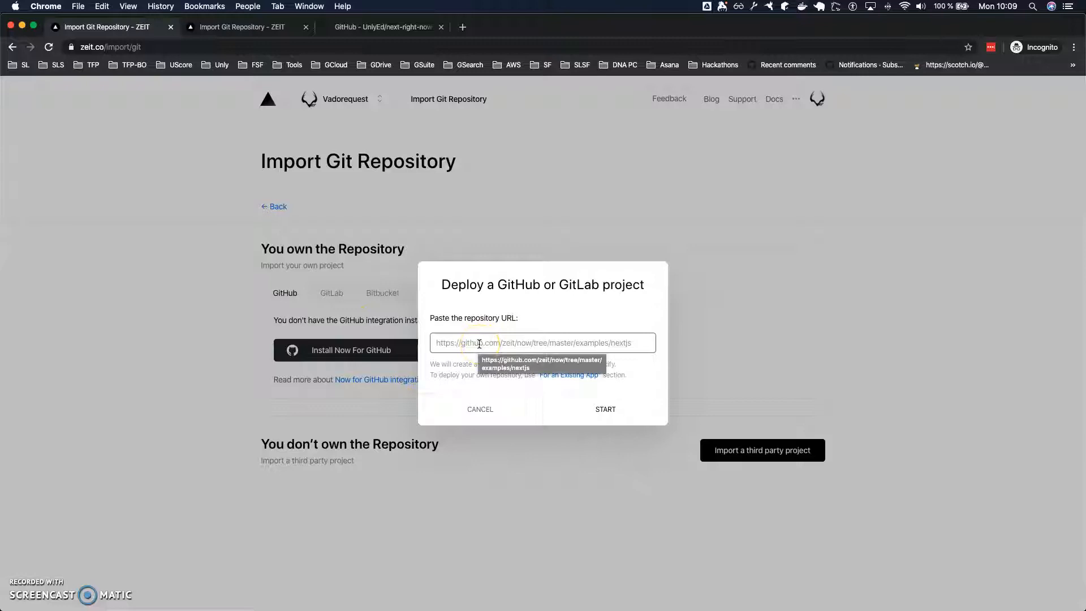
text(https://github.com/UnlyEd/next-right-now)
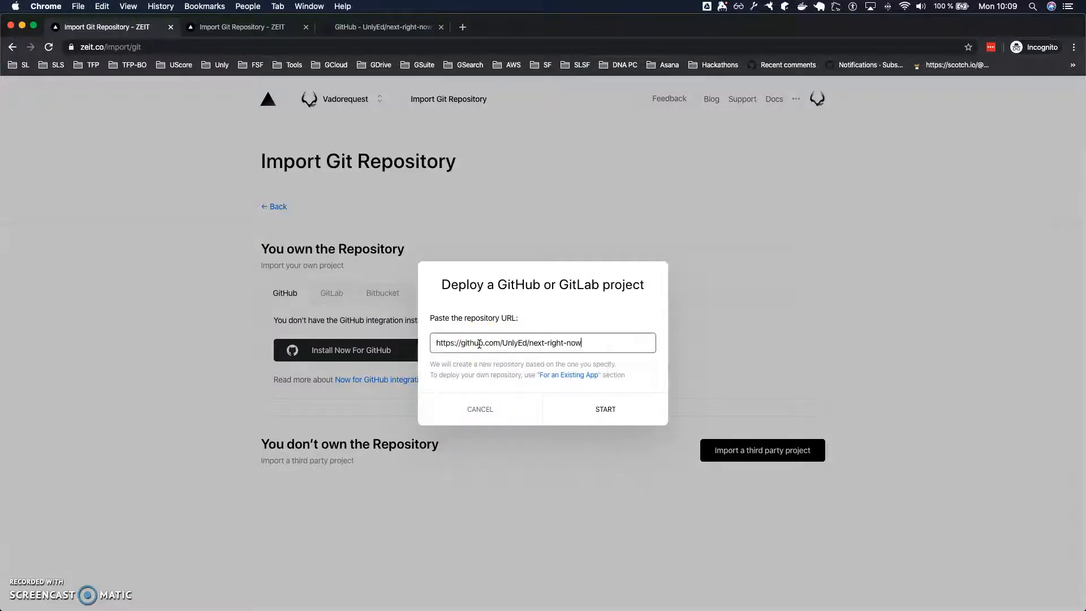
click(596, 374)
click(608, 411)
click(594, 409)
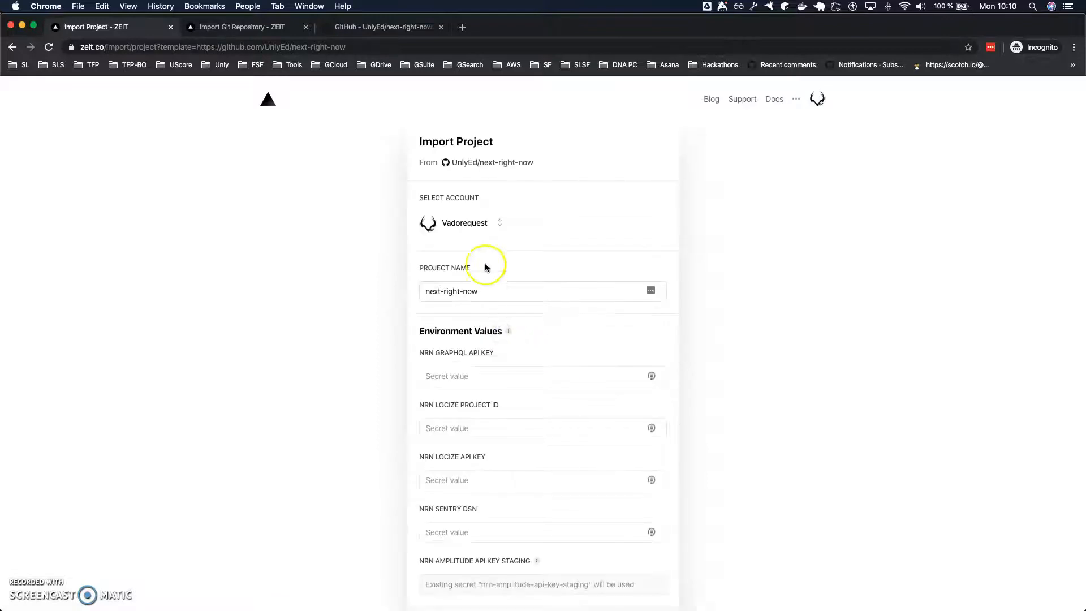
Check which account and team options are available for the project import.
click(499, 223)
click(470, 274)
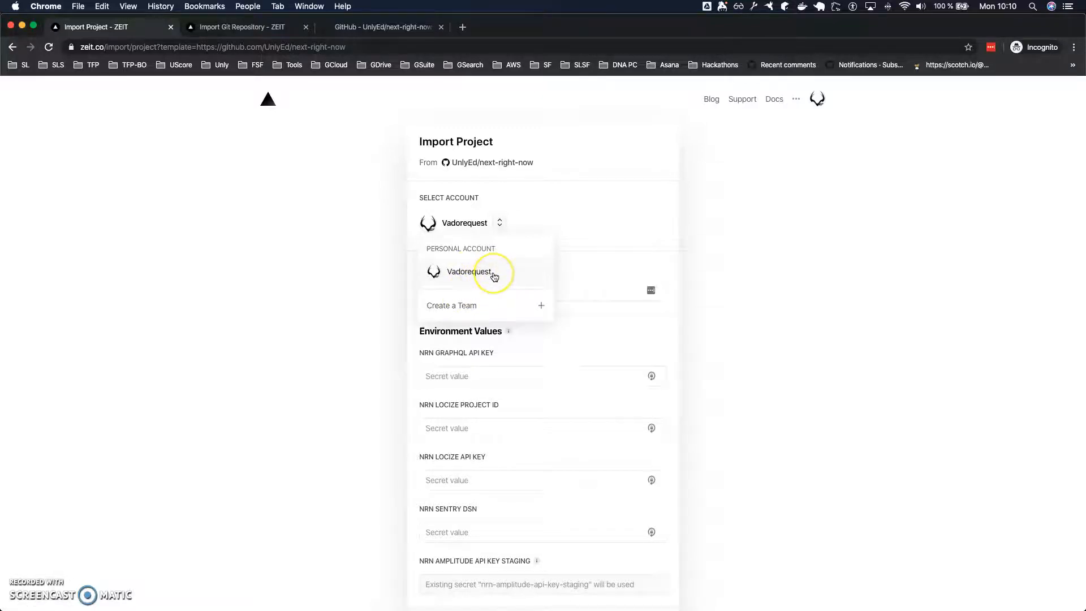
click(468, 308)
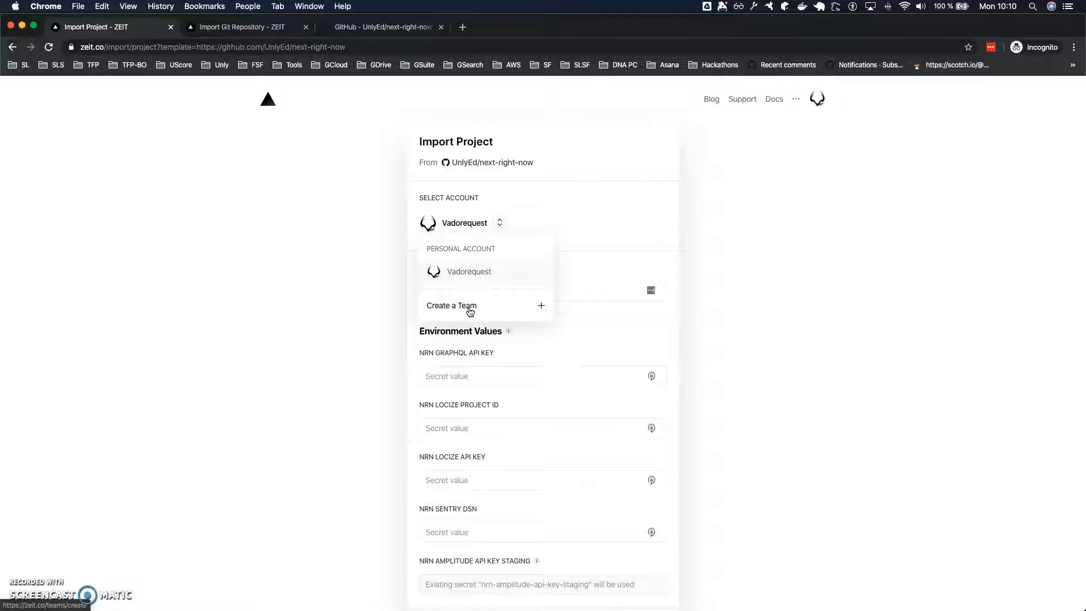
click(621, 347)
Copy the GRAPHQL_API_KEY value from .env.build.example in the code editor into the import form's NRN GraphQL API key.
scroll(565, 379, down, 2)
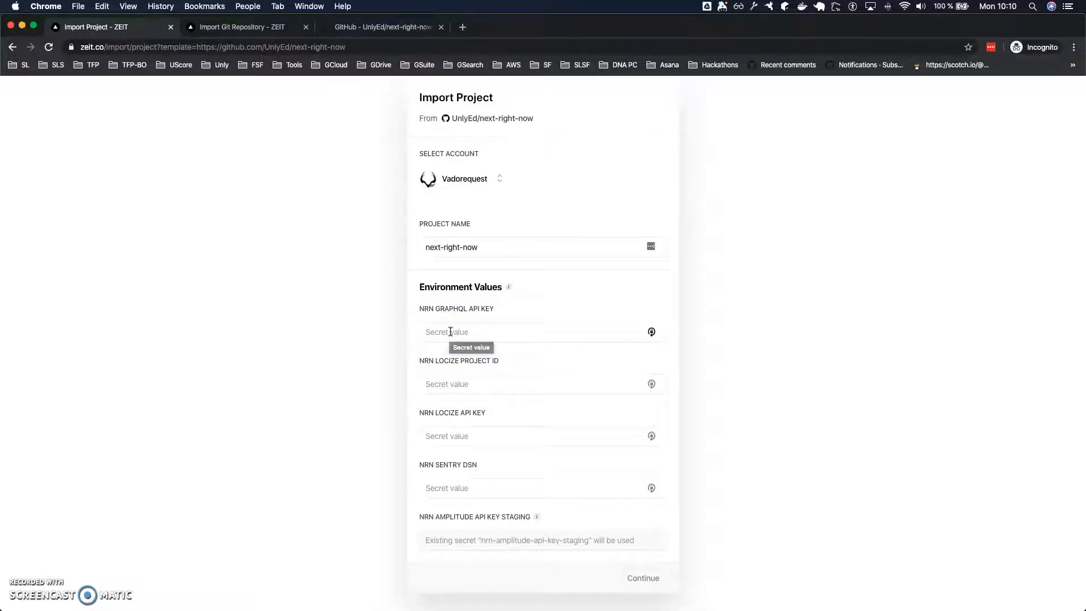
click(479, 332)
key(super+Tab)
click(239, 343)
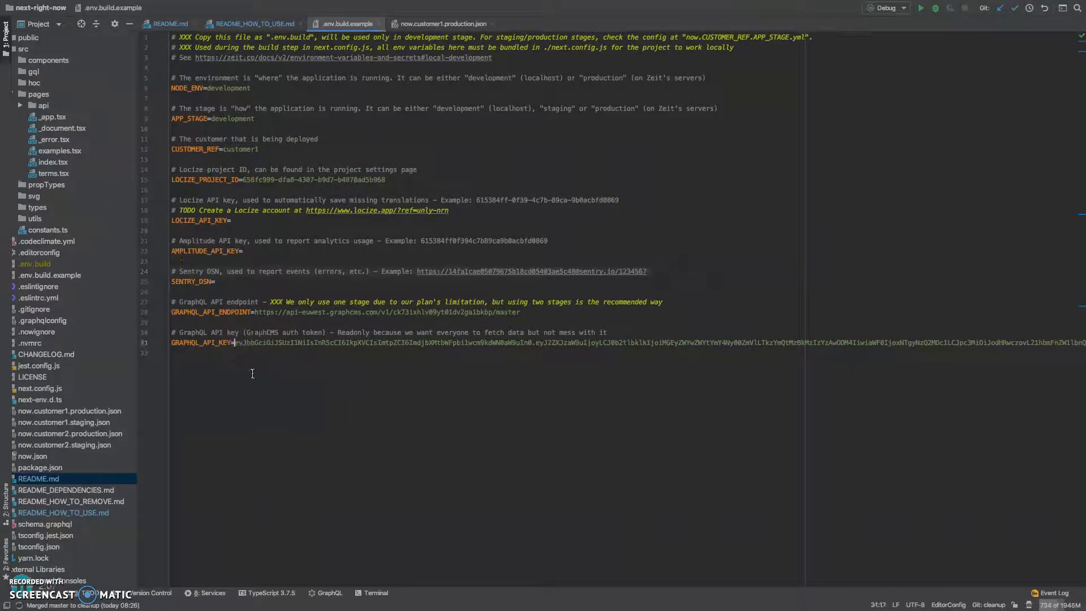
key(shift+End)
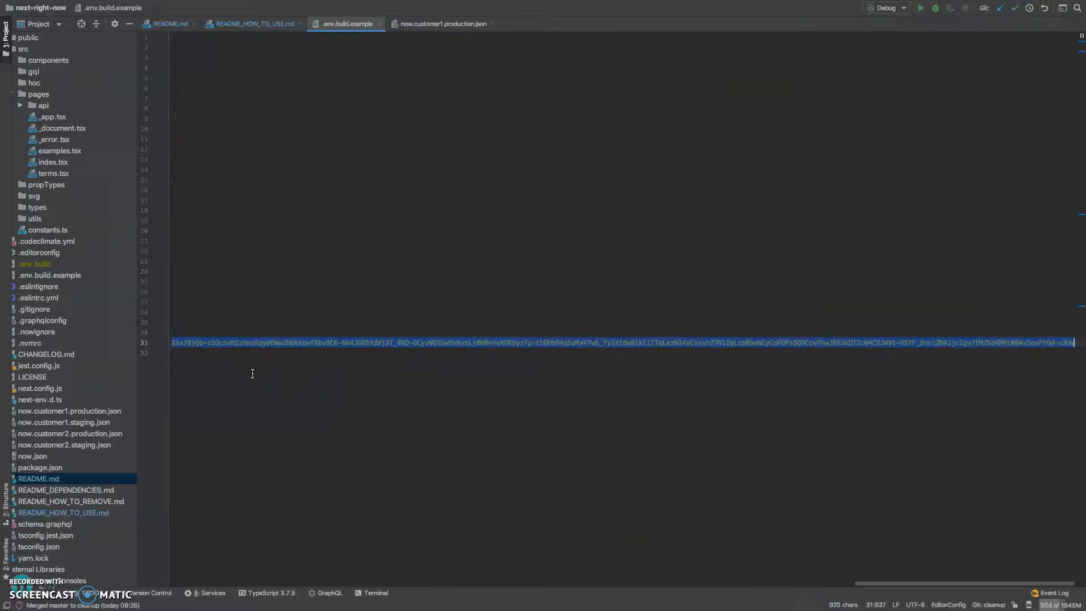
scroll(365, 300, left, 20)
key(super+Tab)
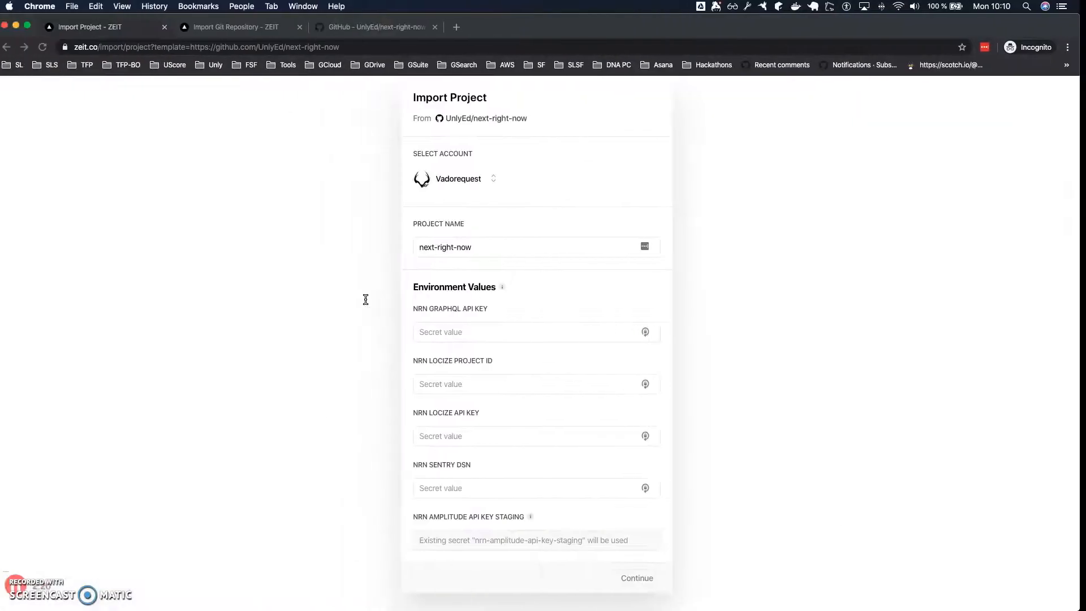
click(497, 335)
key(super+v)
Copy the example Sentry DSN from the comment in .env.build.example into the import form's NRN Sentry DSN.
key(super+Tab)
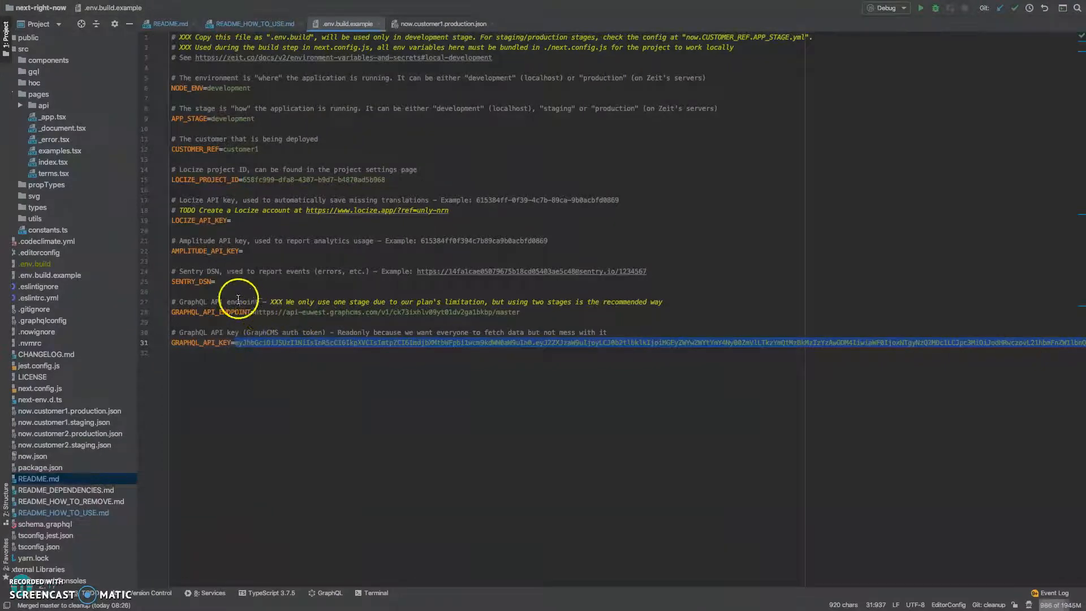
double_click(192, 281)
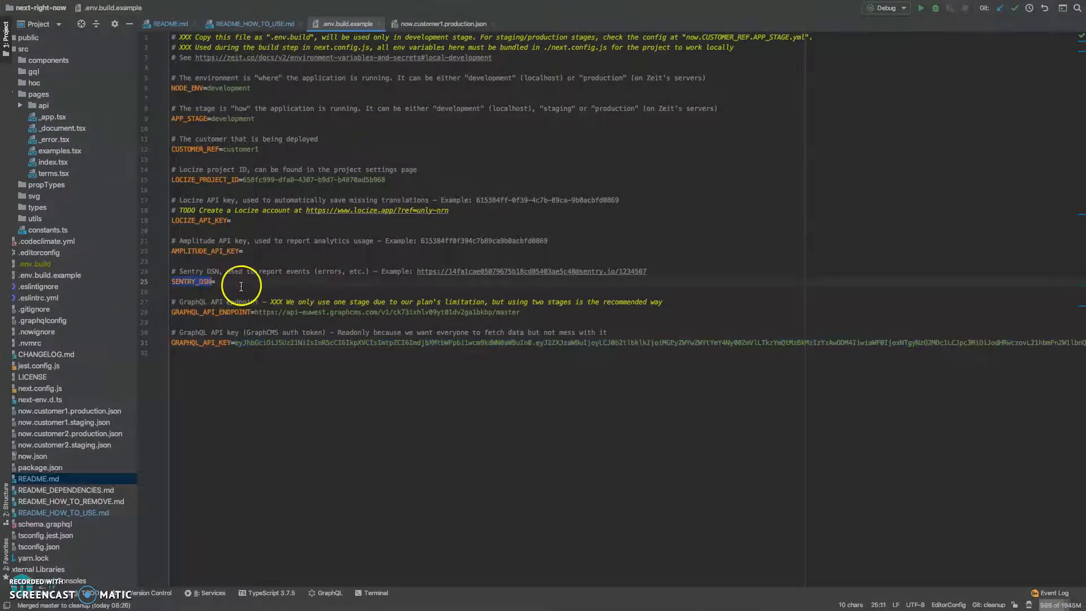
click(418, 269)
drag(429, 270, 654, 266)
key(ctrl+Left)
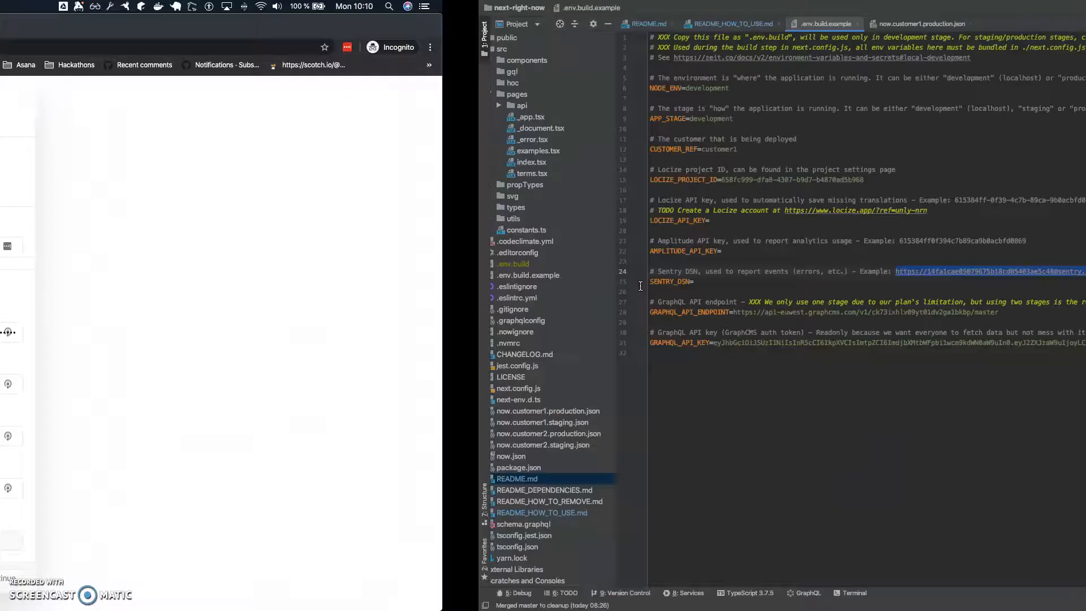
click(487, 488)
key(super+v)
Copy the LOCIZE_PROJECT_ID value from .env.build.example into the import form's NRN Locize project ID.
key(ctrl+Right)
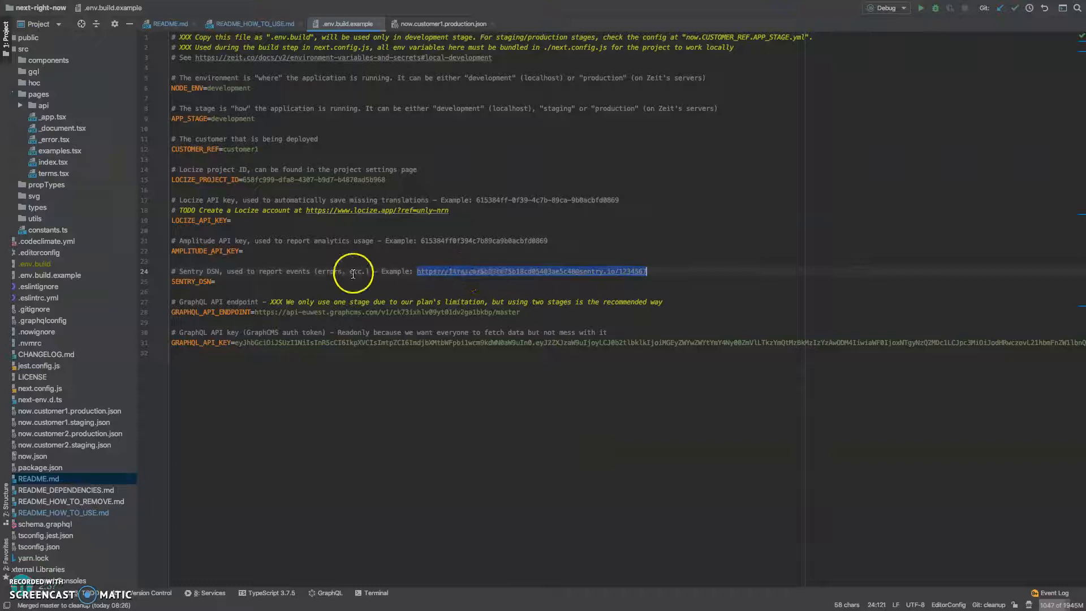
double_click(225, 250)
double_click(201, 220)
drag(243, 179, 398, 180)
key(super+c)
key(ctrl+Left)
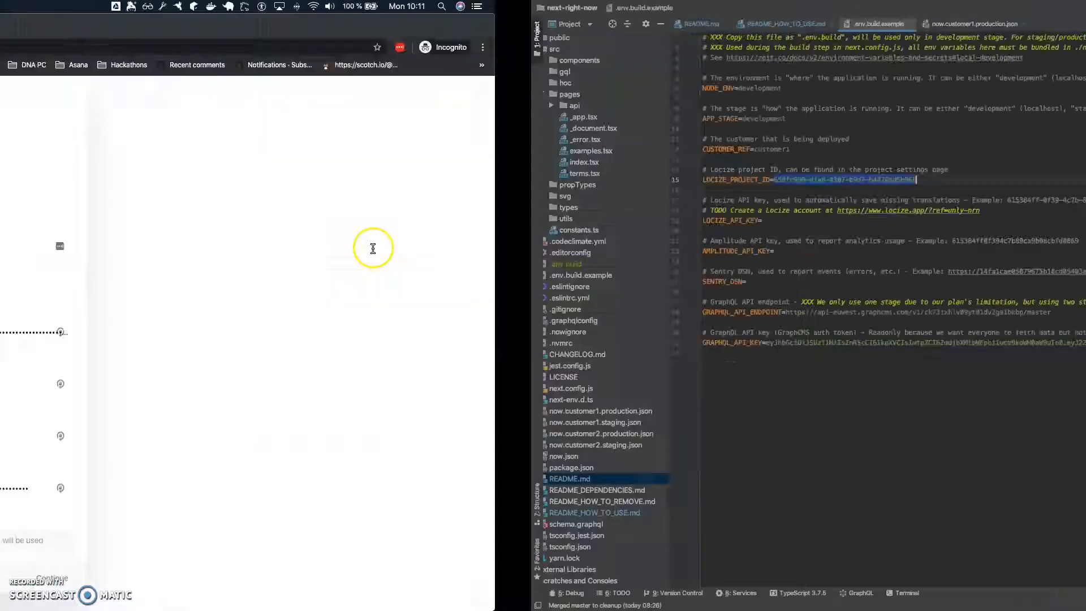
click(485, 384)
key(super+v)
Fill the NRN Locize API key with a one-character placeholder and submit the environment values.
click(477, 436)
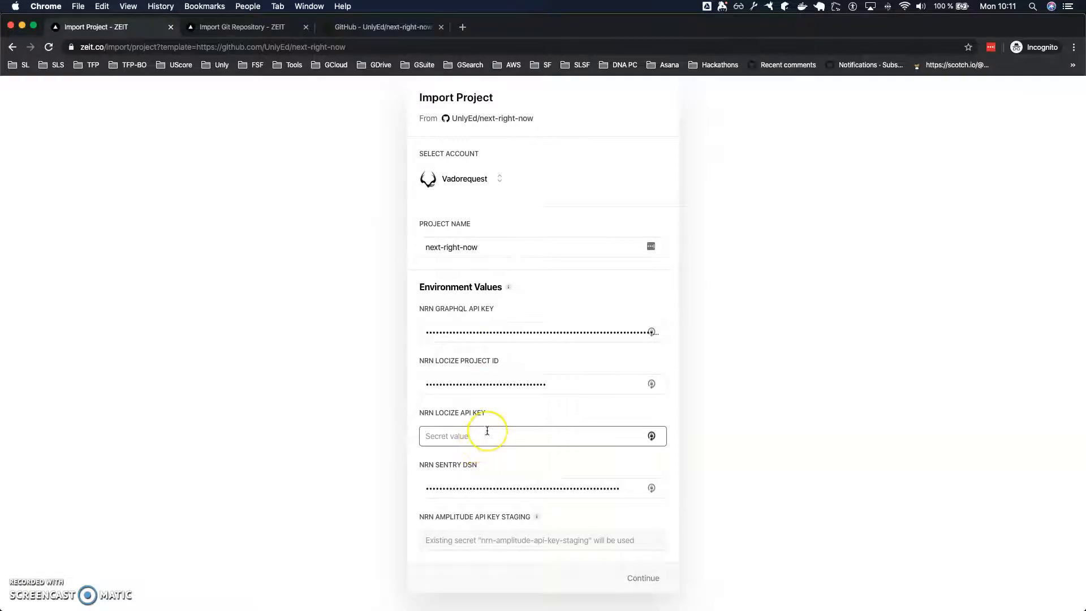
text(•)
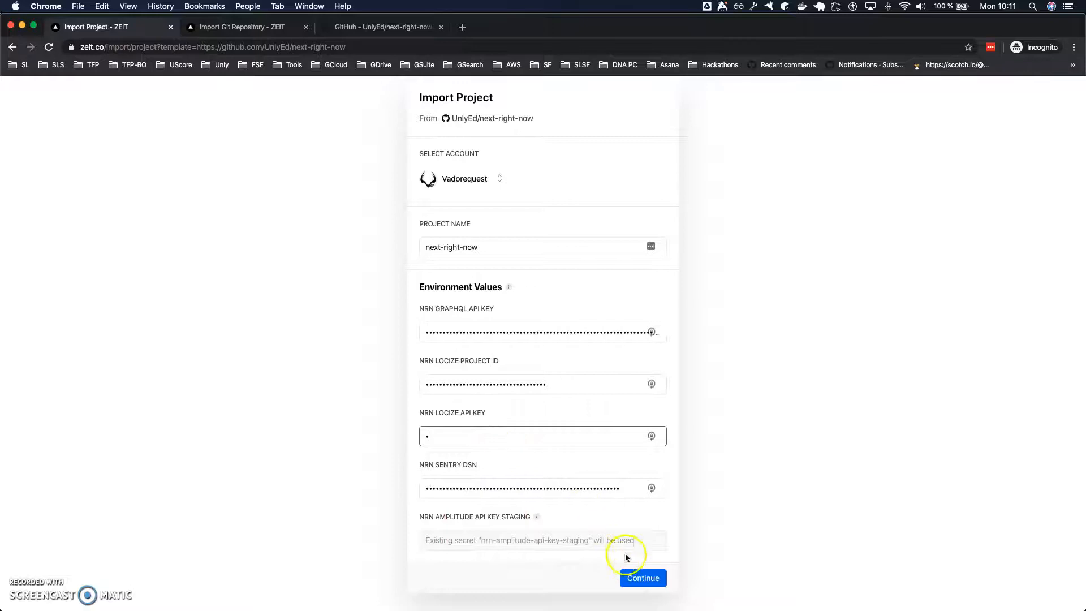
click(632, 572)
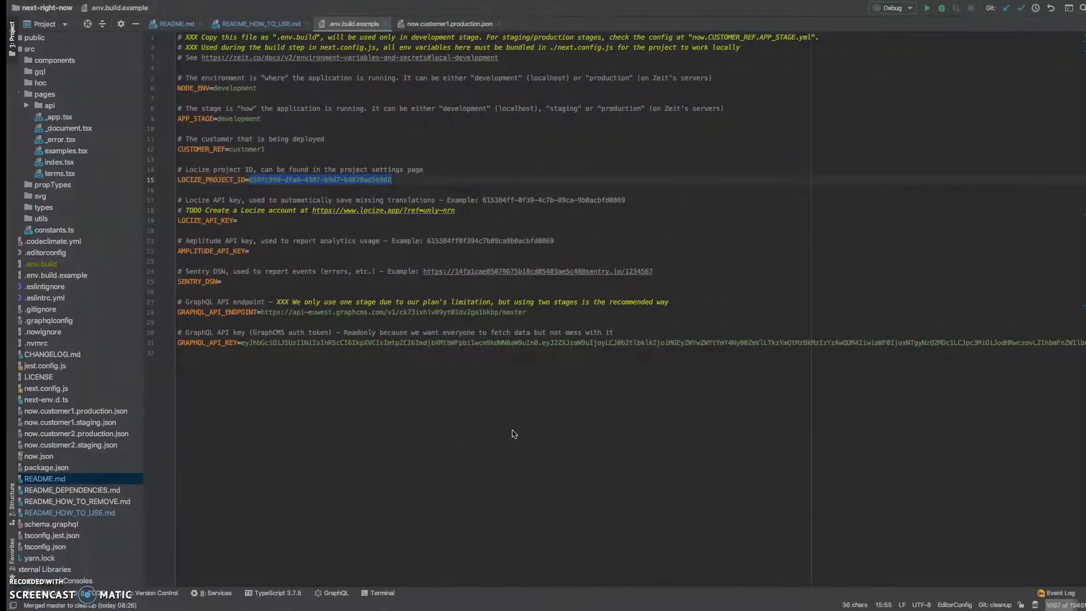
key(ctrl+Left)
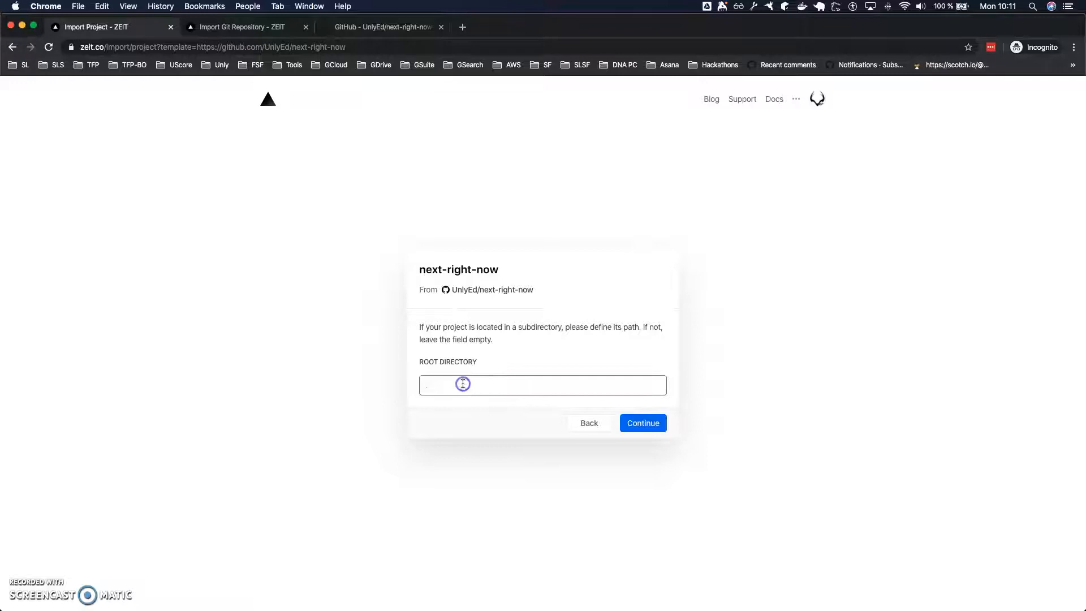
Leave the root directory empty and continue without connecting GitHub to create and deploy the project.
click(651, 425)
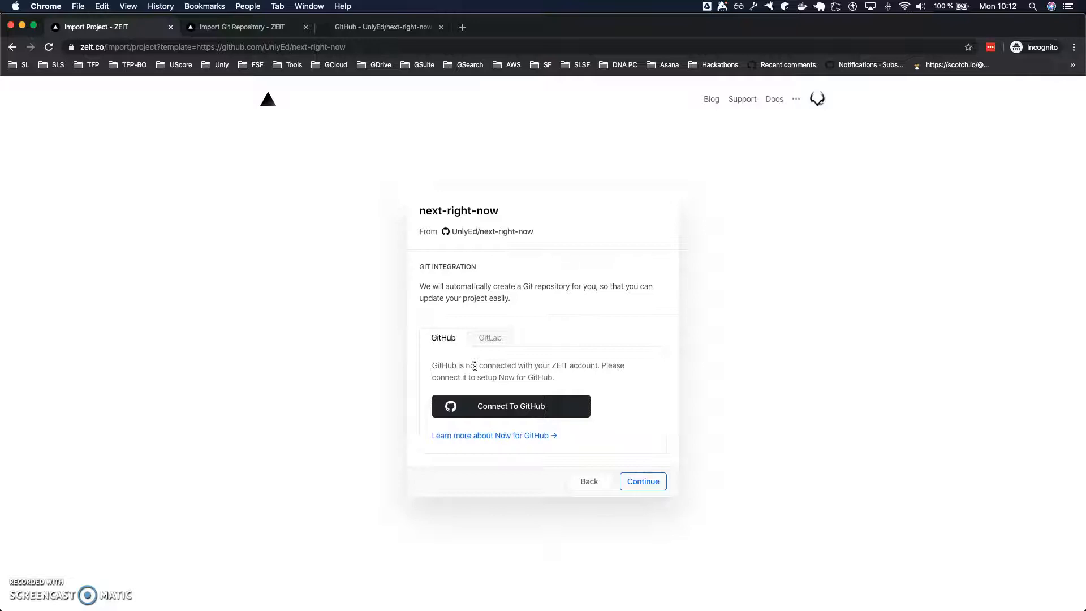
click(461, 362)
click(649, 486)
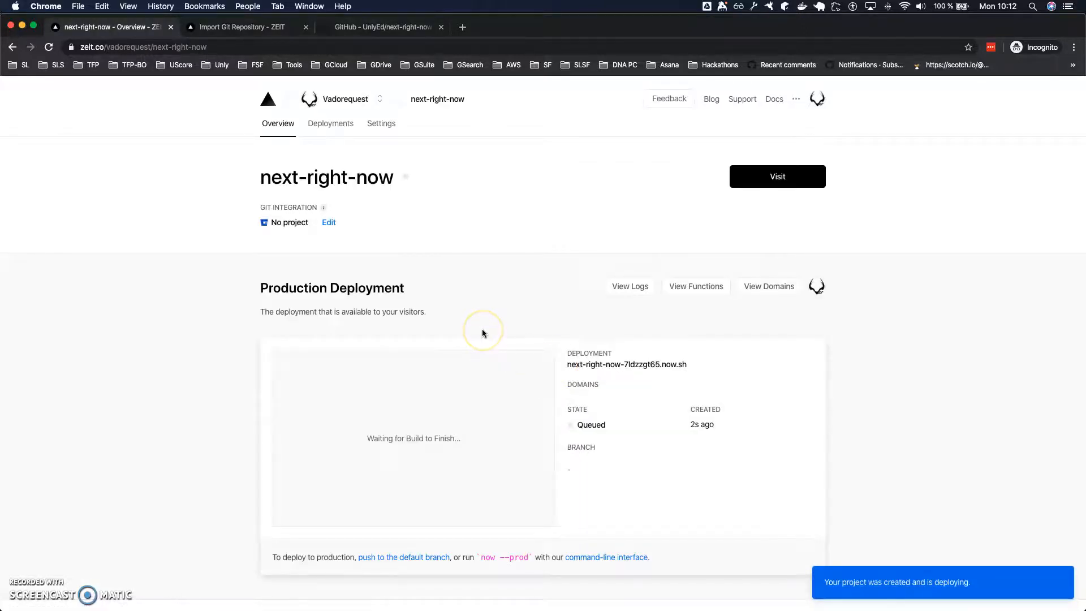
Examine the project's production and preview deployment sections and its Domains, Advanced and General settings.
scroll(481, 334, down, 3)
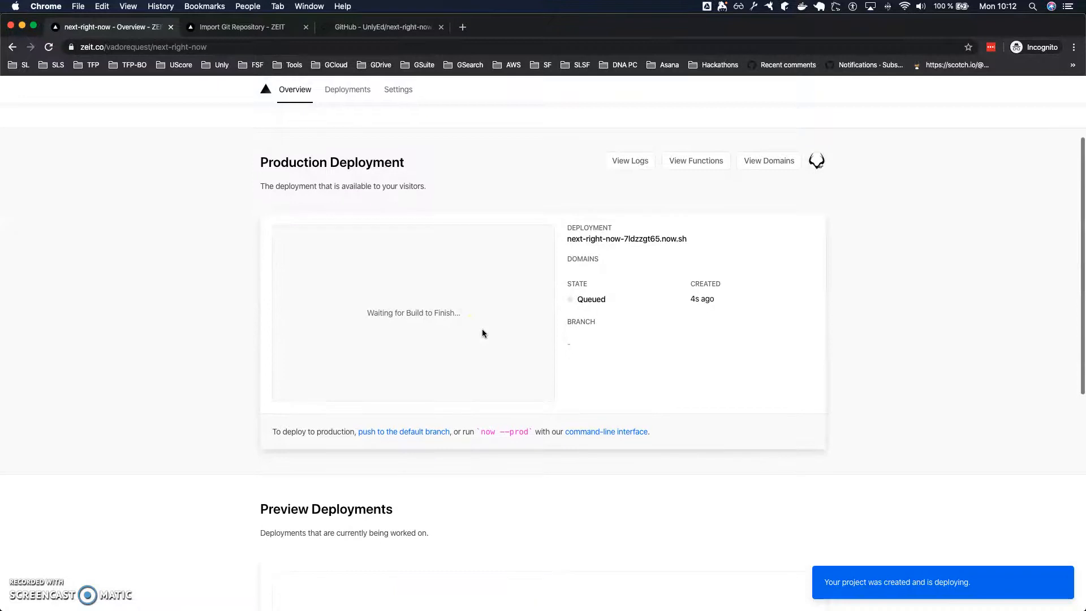
scroll(334, 230, up, 1)
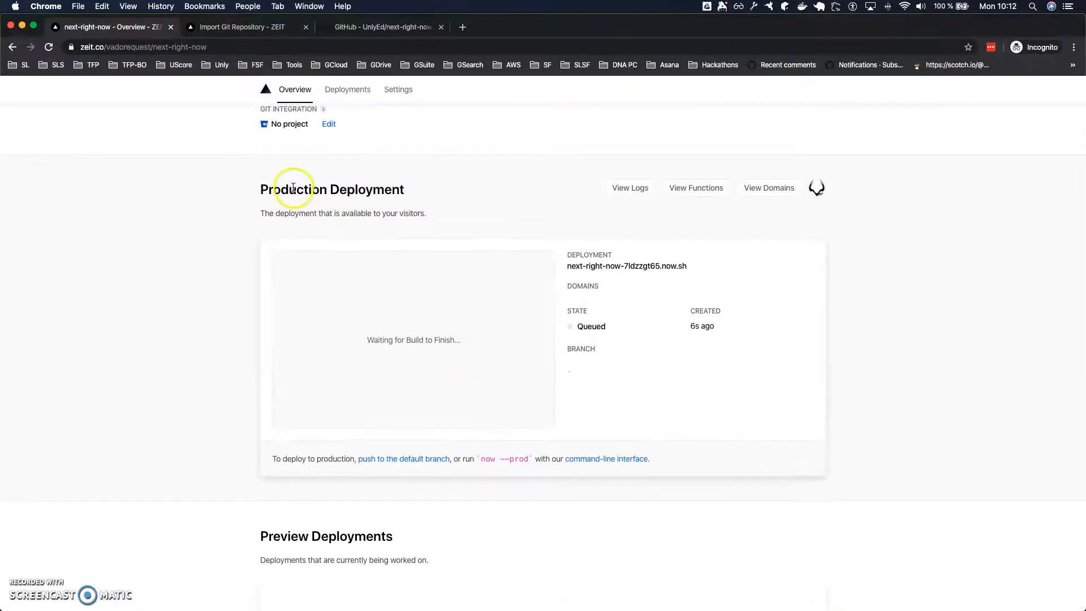
scroll(461, 347, down, 2)
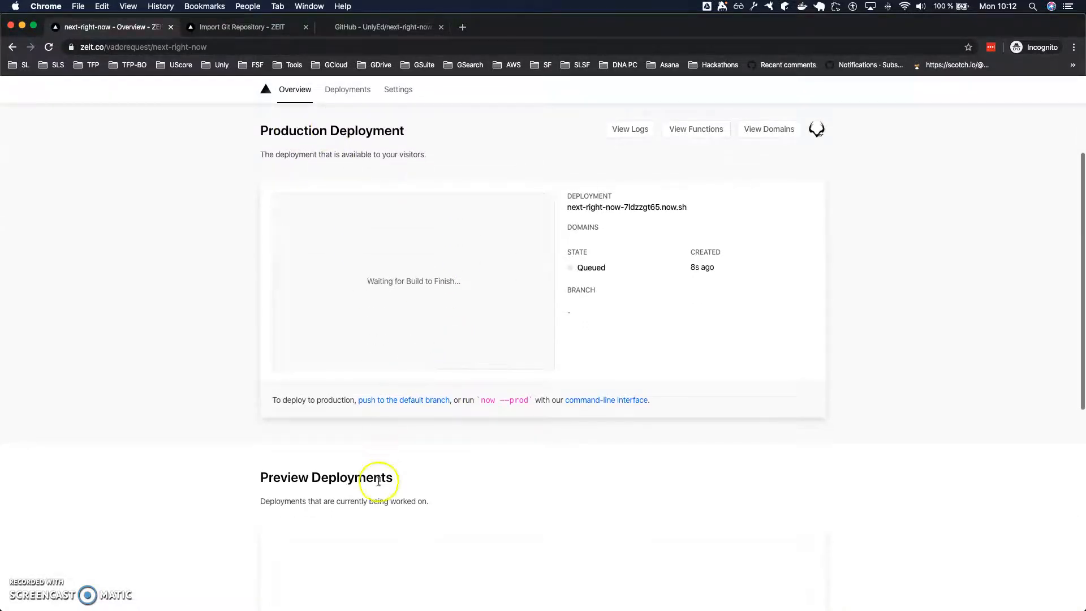
scroll(340, 182, up, 2)
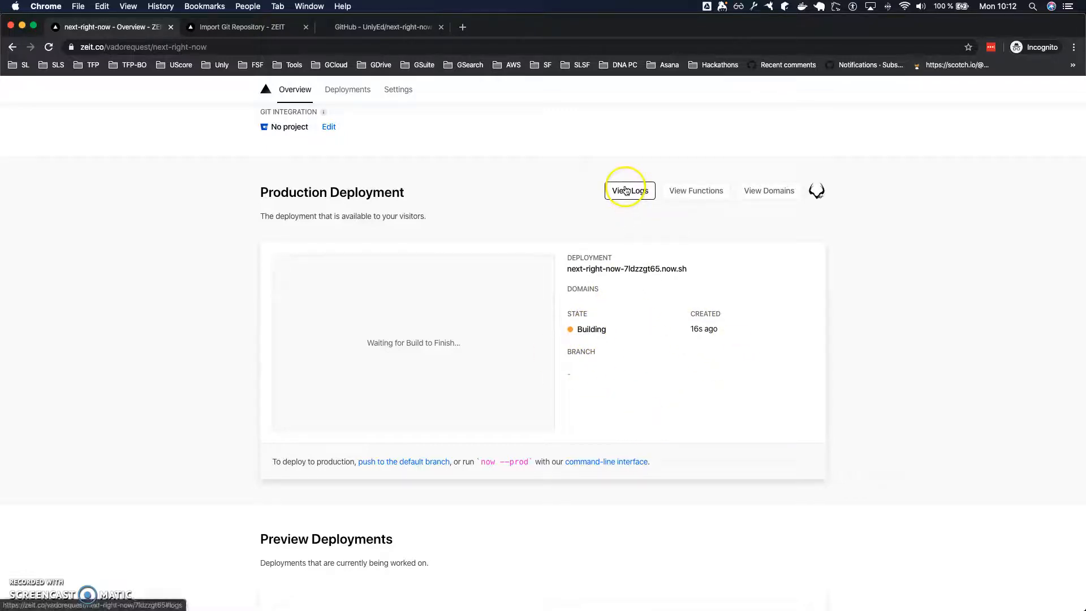
click(766, 192)
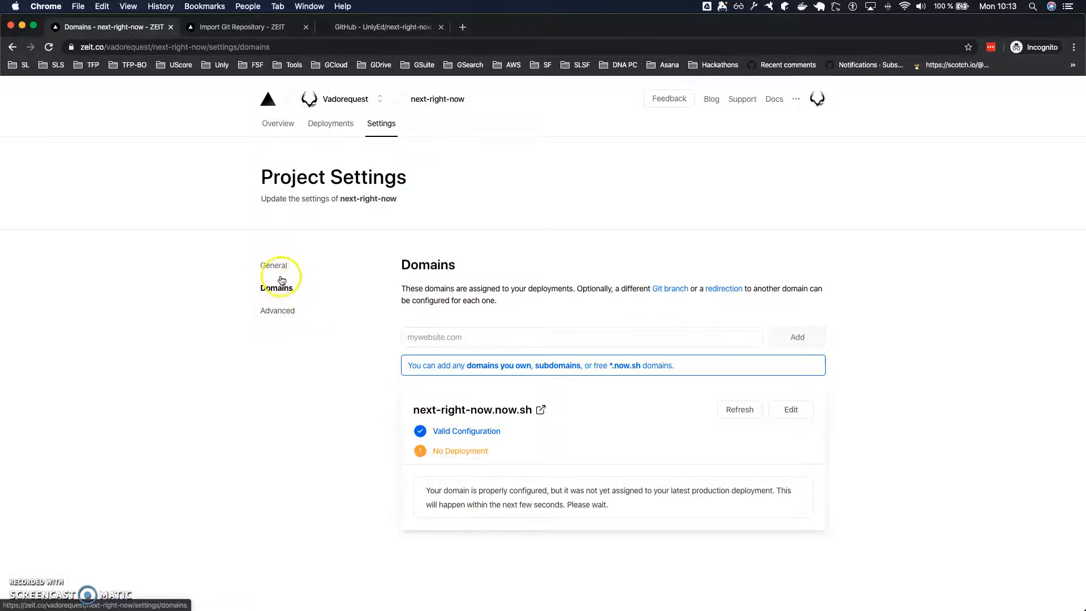
click(287, 314)
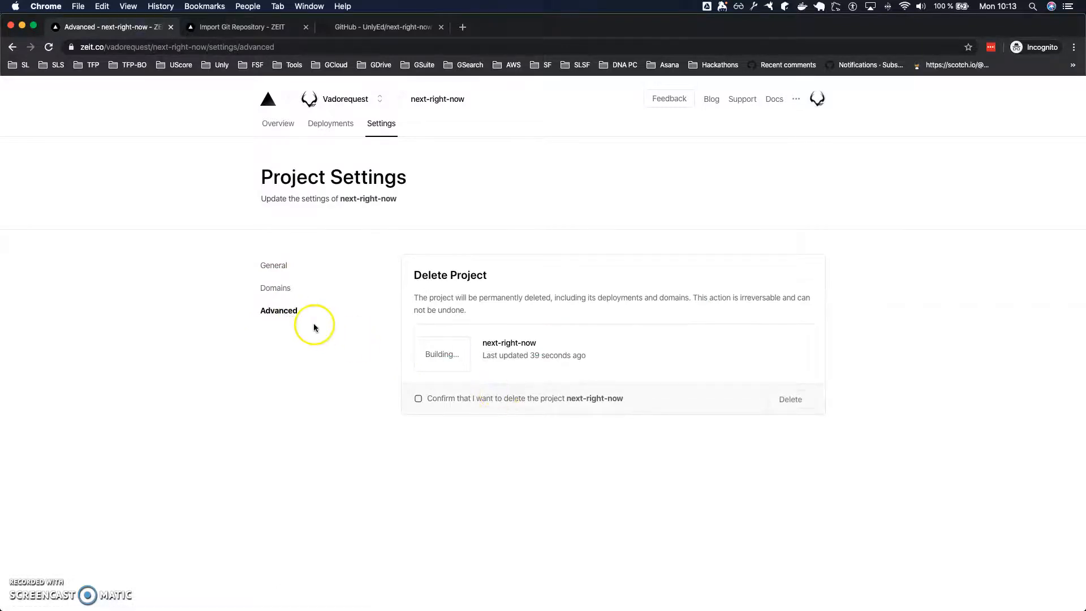
click(274, 266)
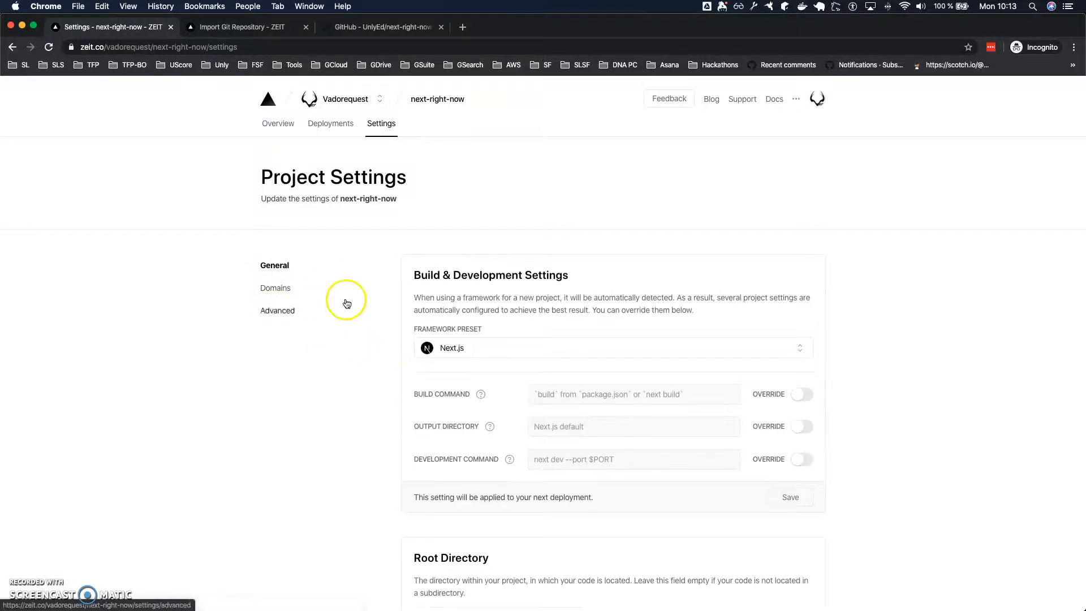
scroll(472, 362, down, 5)
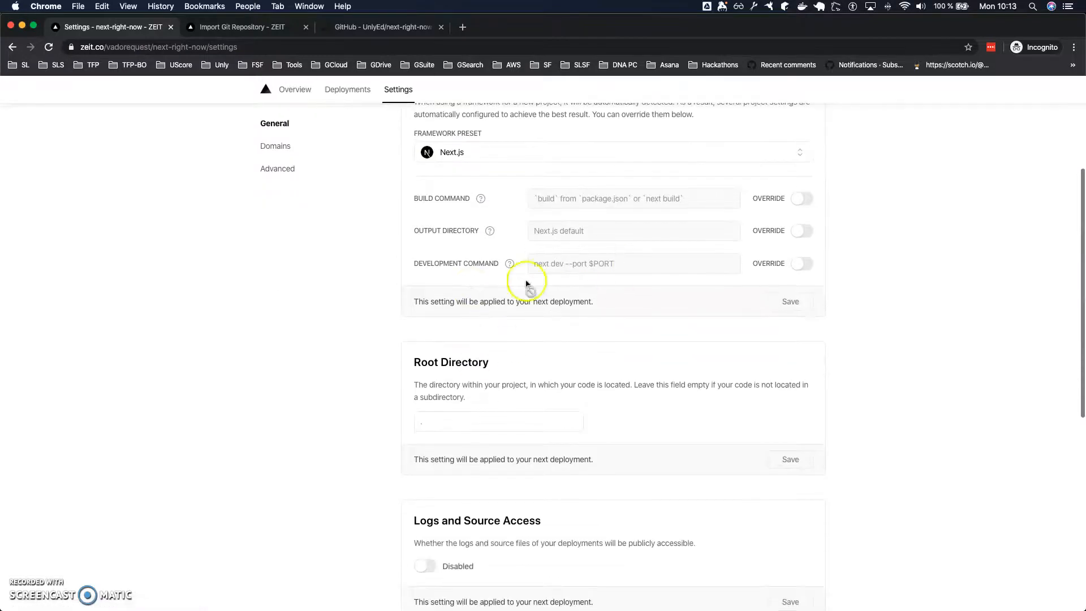
scroll(758, 373, down, 10)
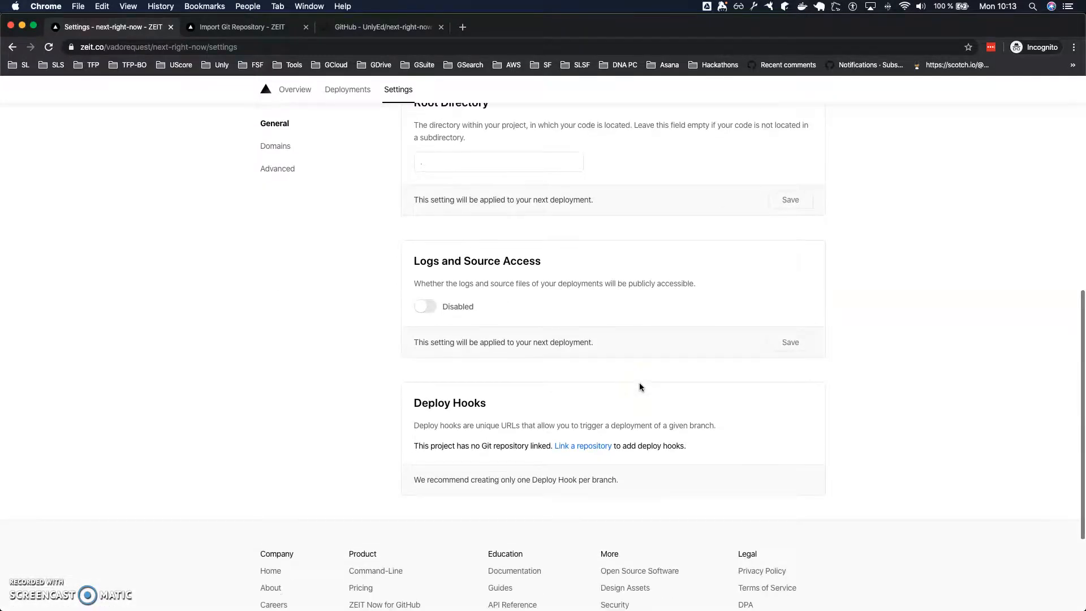
Open the next-right-now deployment from the project's deployments list and examine its build log.
scroll(641, 385, up, 15)
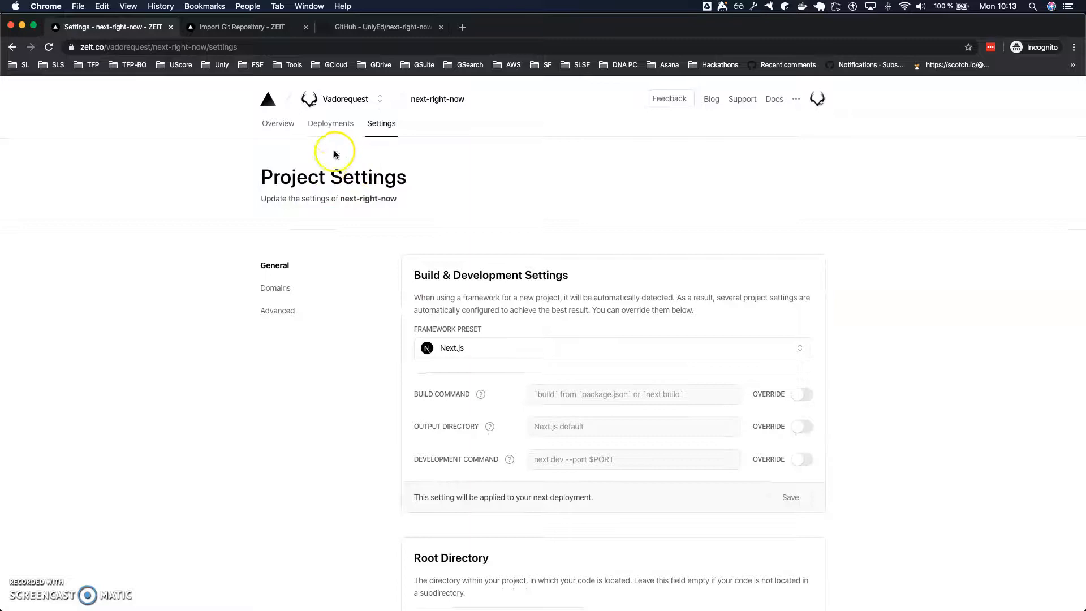
click(329, 131)
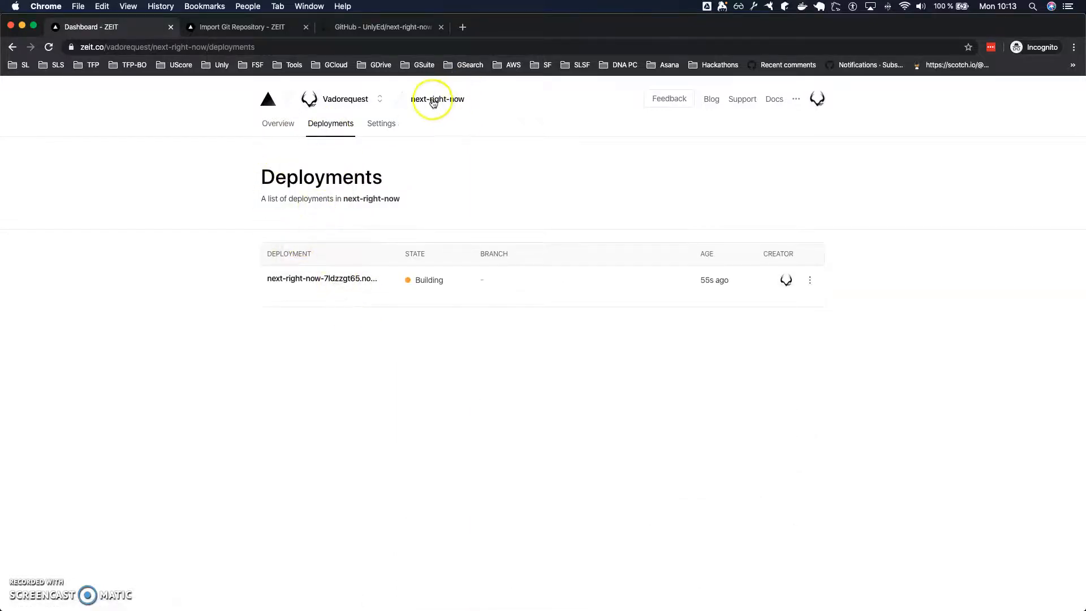
click(311, 280)
scroll(459, 311, down, 3)
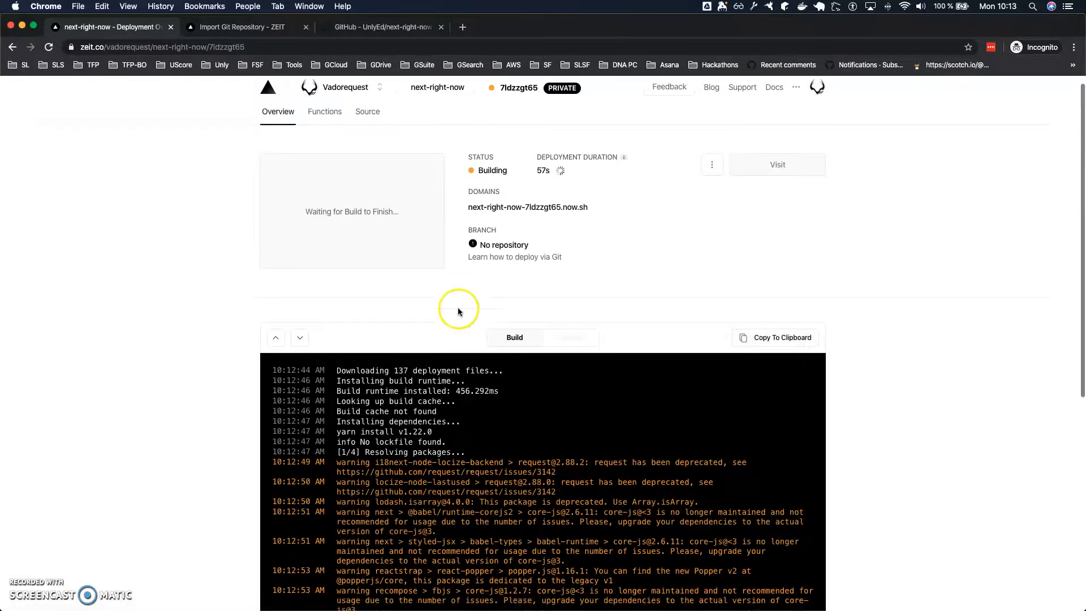
scroll(435, 498, down, 5)
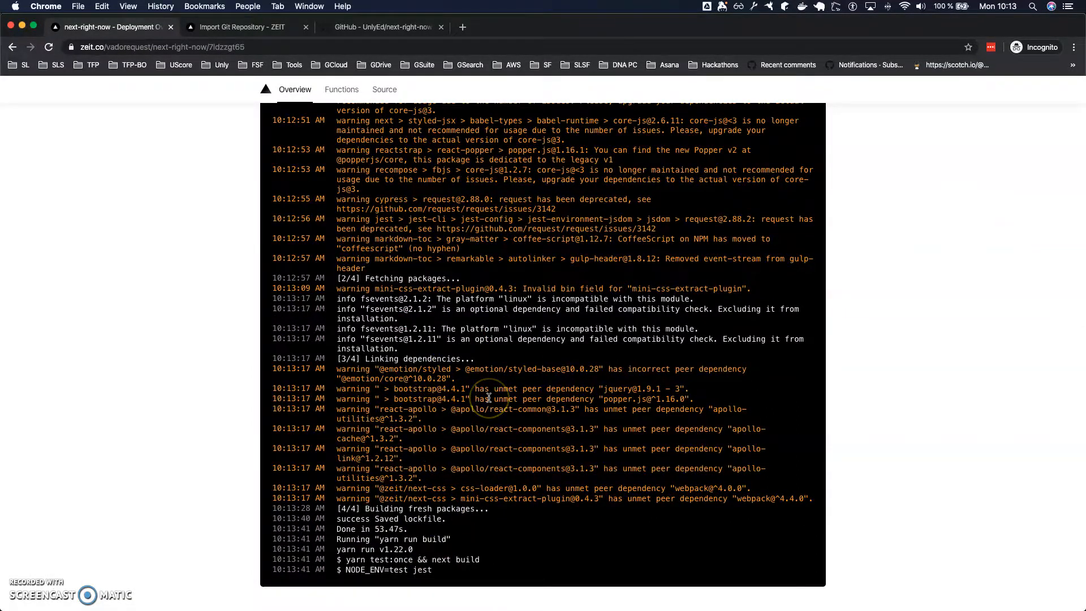
scroll(489, 398, up, 10)
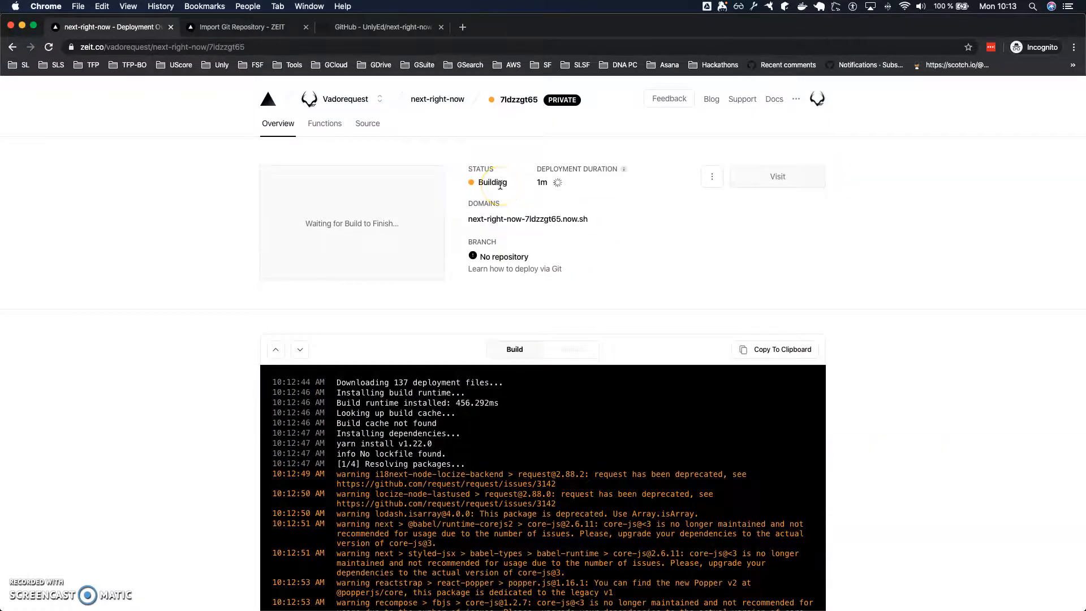
Open the deployment's now.sh domain in a separate tab and compare it with the deployment page.
middle_click(547, 225)
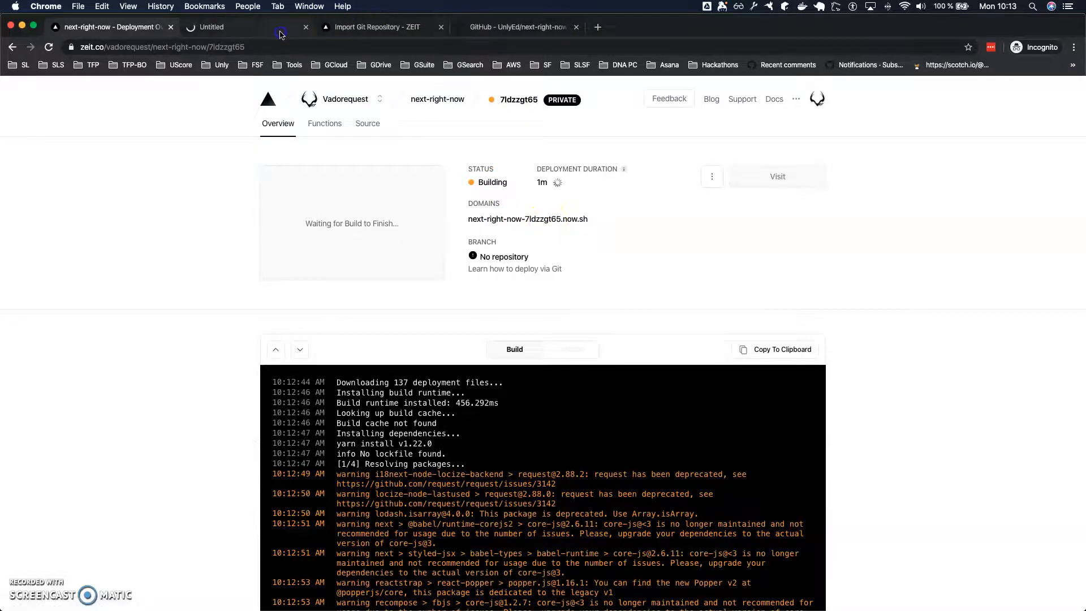
click(277, 32)
drag(245, 47, 304, 49)
key(BackSpace)
key(Return)
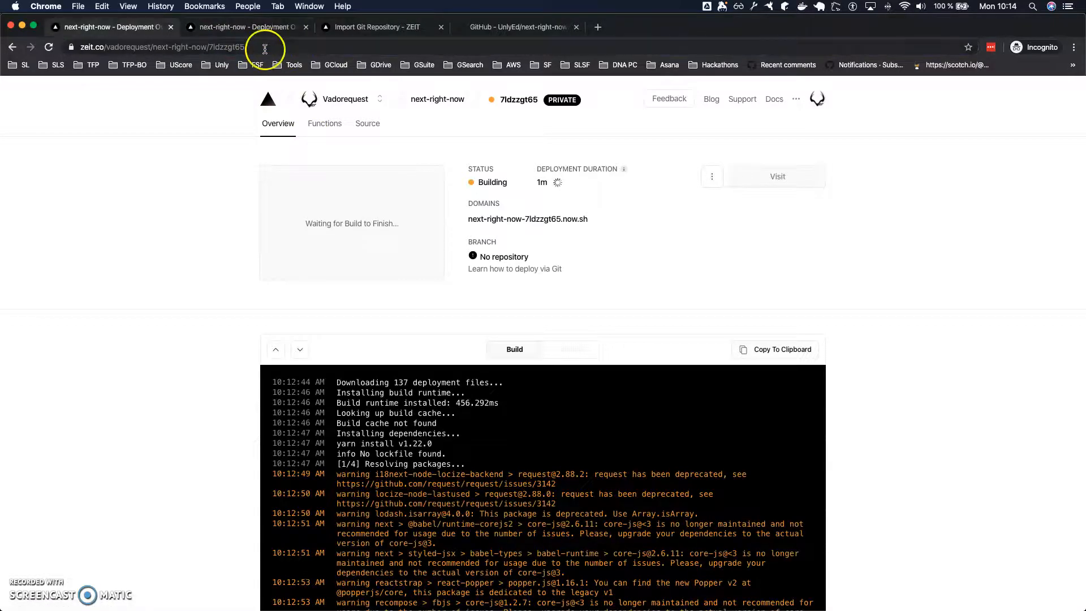
key(ctrl+Tab)
click(233, 116)
key(ctrl+shift+Tab)
key(ctrl+Tab)
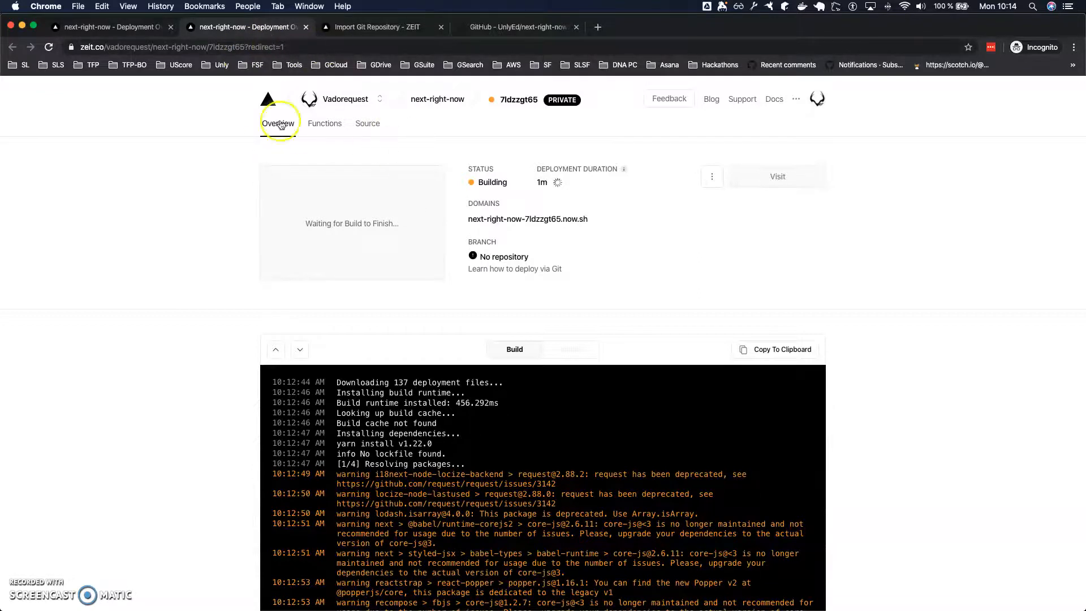
Examine the build log's test results and the NODE_ENV, APP_STAGE and CUSTOMER_REF values used for the Next build.
scroll(591, 393, down, 15)
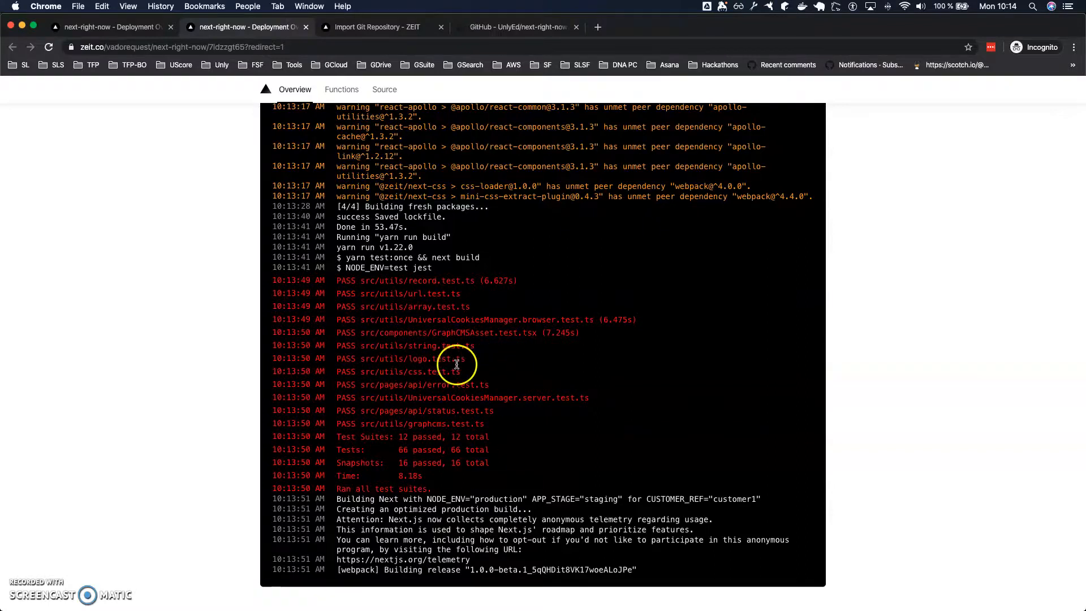
scroll(490, 409, down, 1)
scroll(490, 409, up, 1)
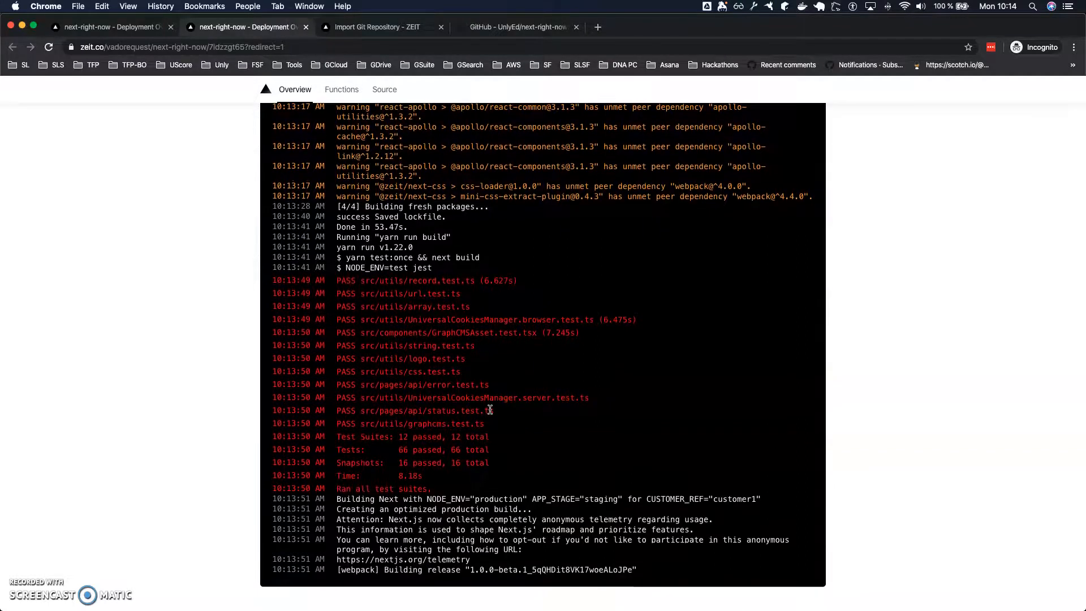
scroll(489, 409, up, 3)
double_click(734, 521)
double_click(600, 522)
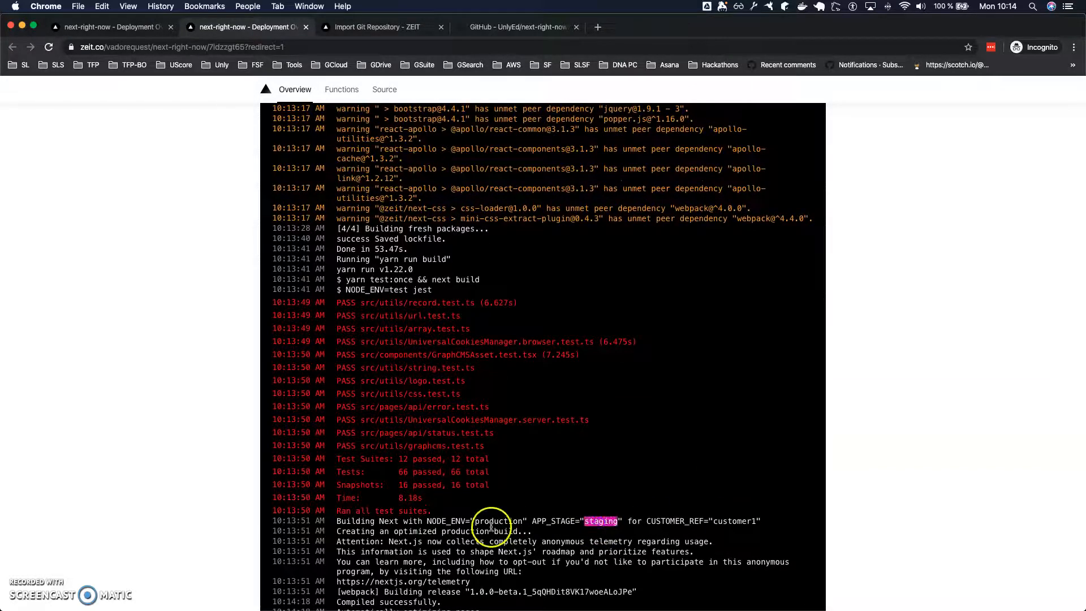
click(596, 521)
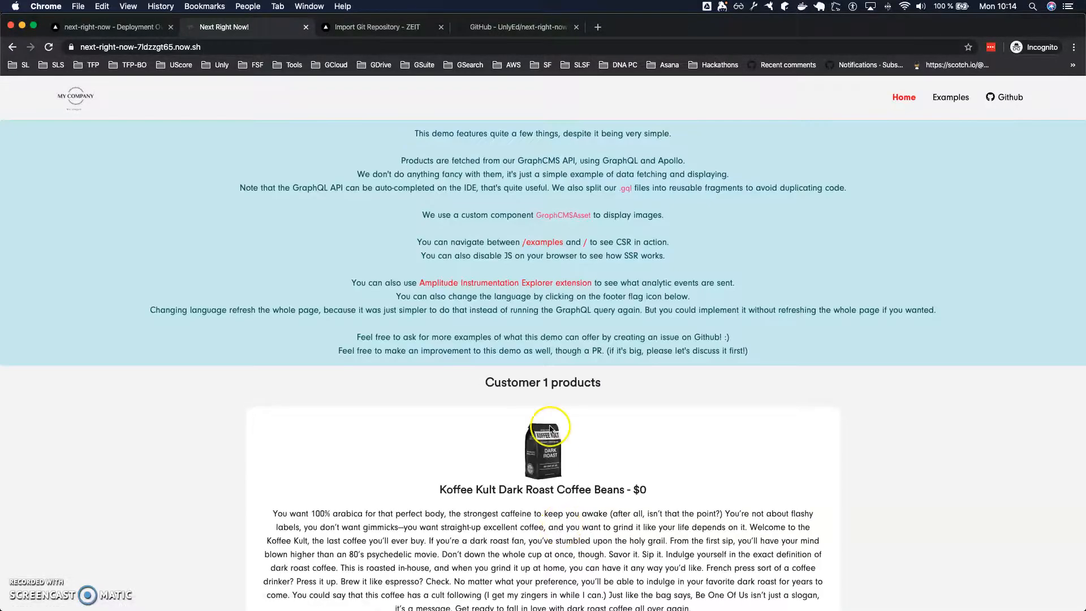
Look over the deployed site's home page, and return to the deployment overview to check its status, preview and domains.
scroll(400, 332, down, 10)
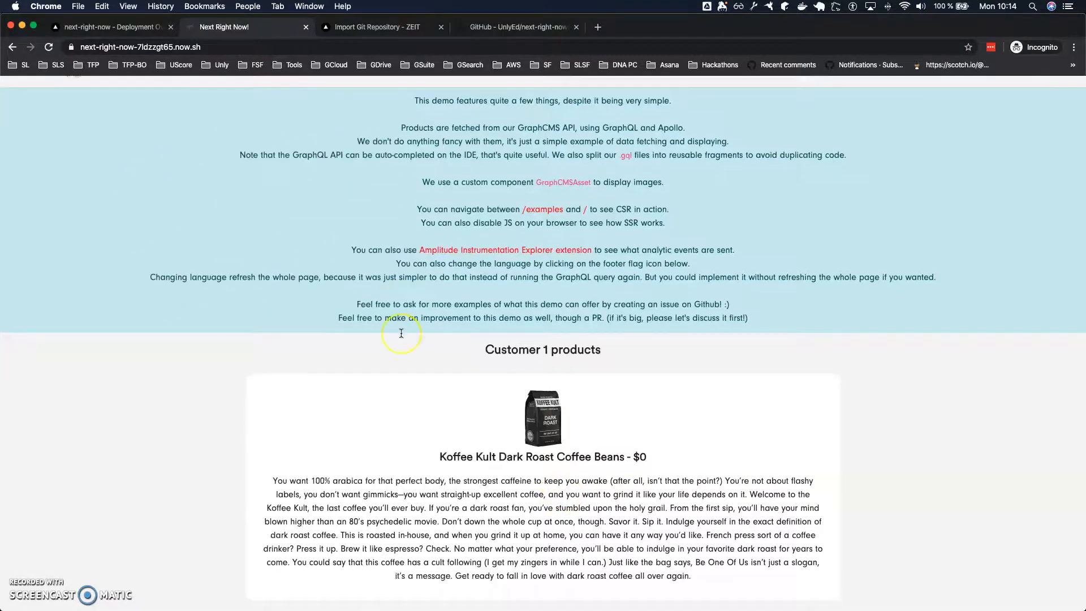
scroll(468, 400, up, 10)
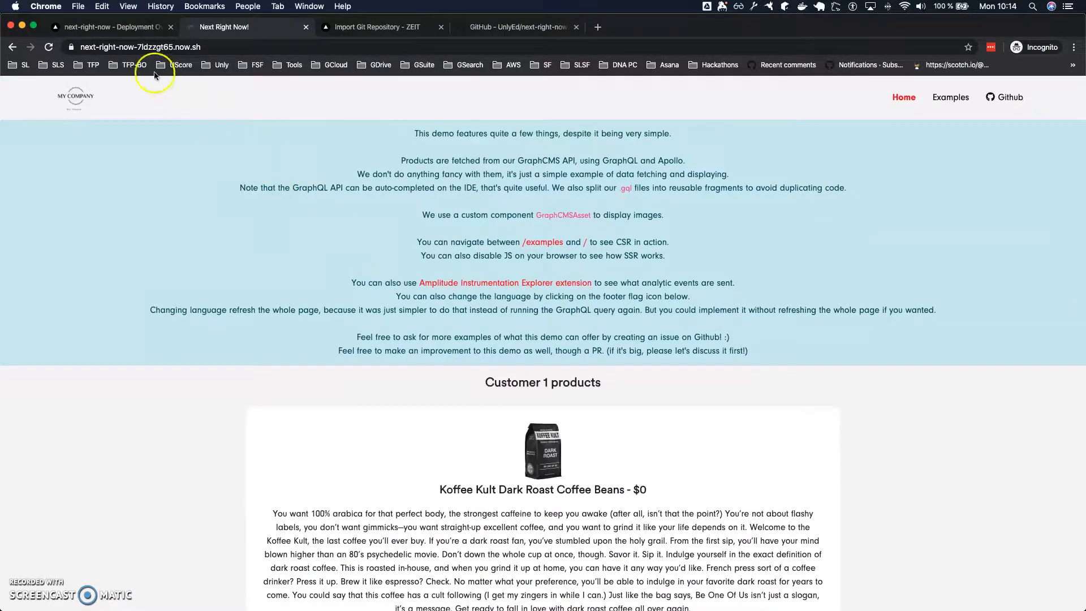
click(120, 33)
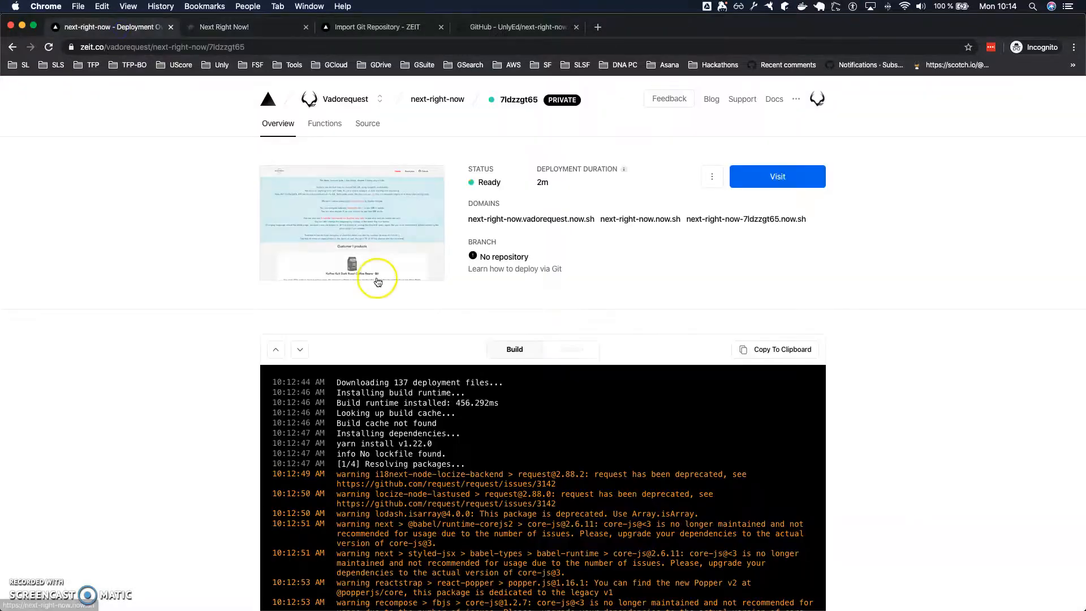
scroll(375, 279, down, 10)
scroll(378, 283, up, 10)
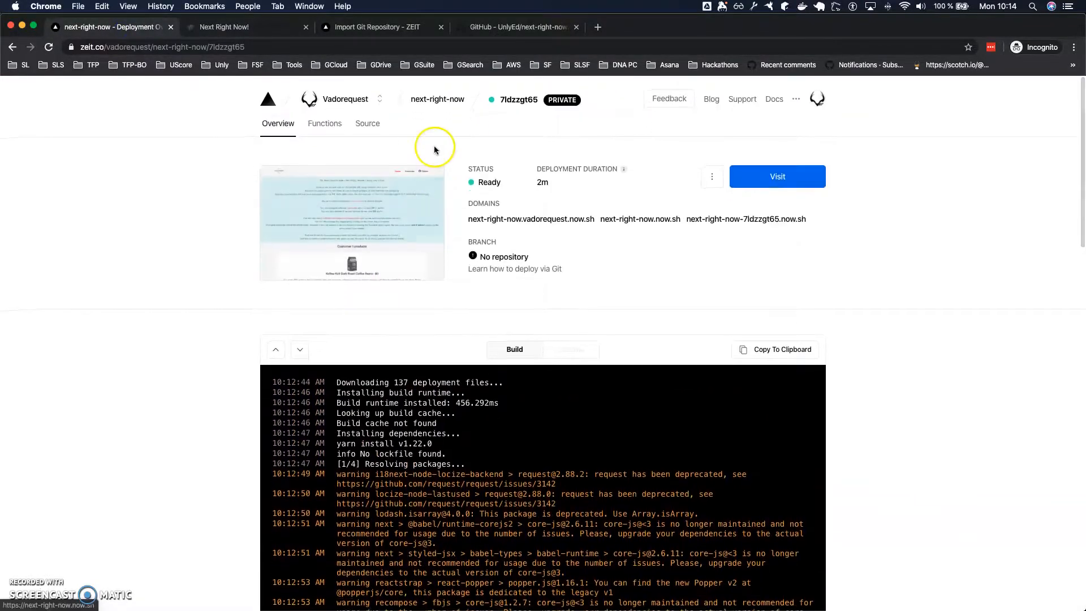
Examine the deployment's Functions page, including its Realtime Requests and Failed Requests sections.
click(319, 130)
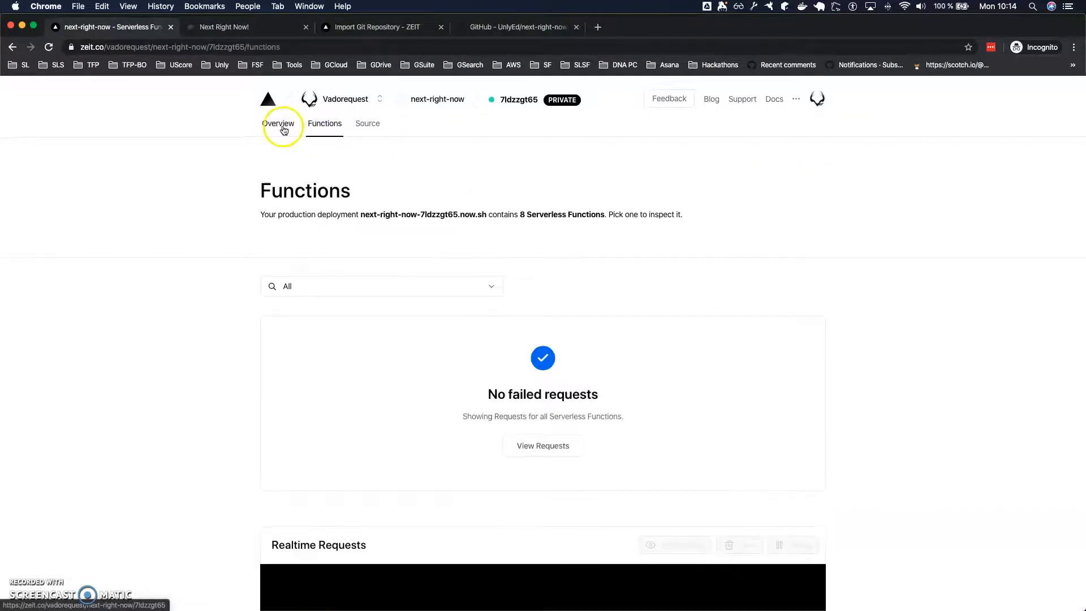
click(284, 129)
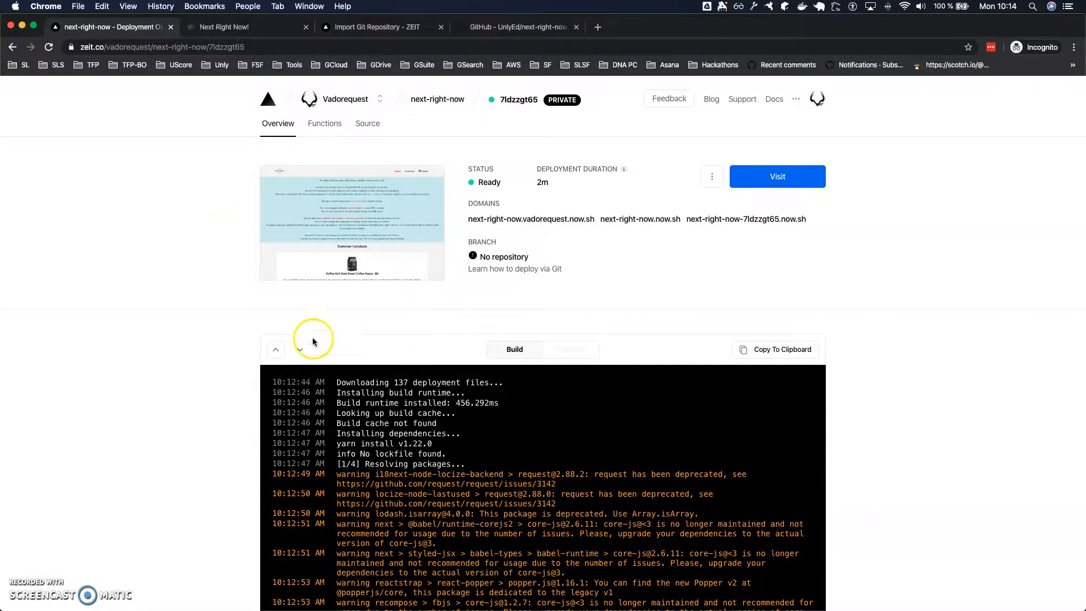
scroll(244, 365, down, 20)
scroll(243, 365, up, 20)
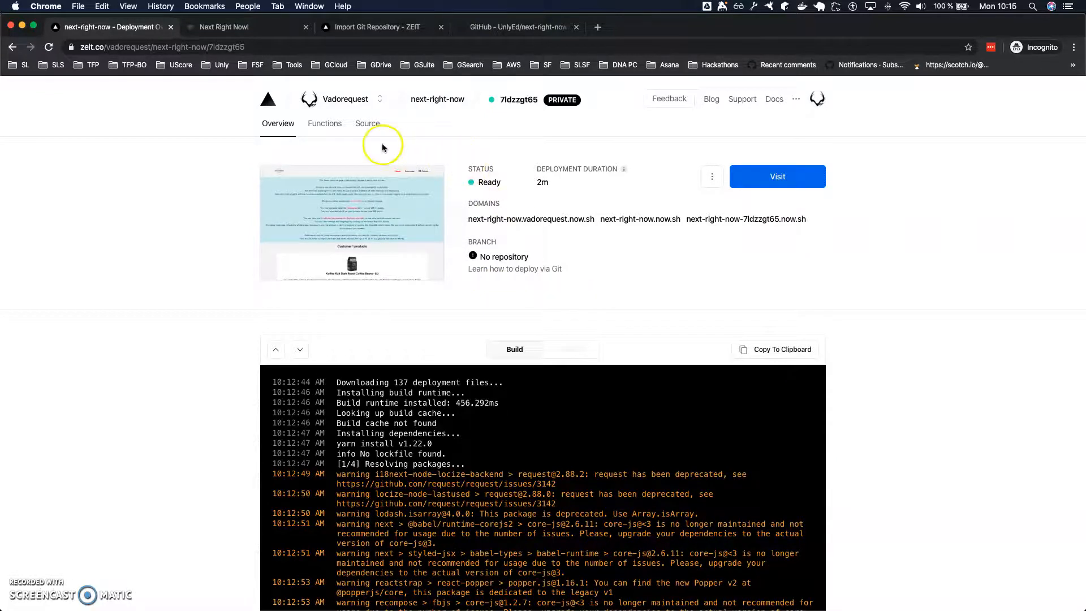
click(318, 129)
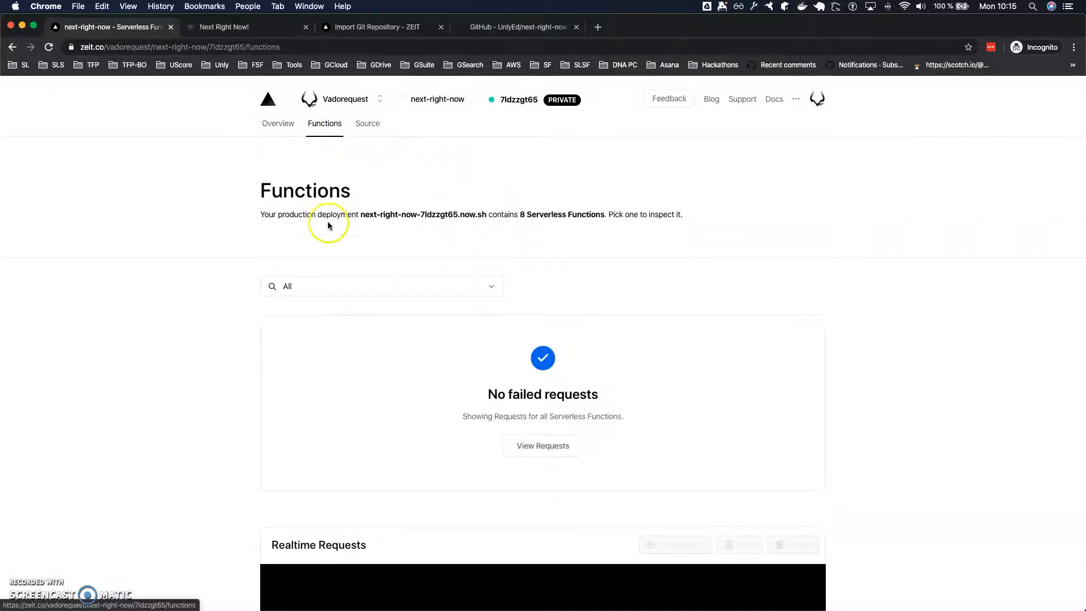
scroll(371, 178, down, 5)
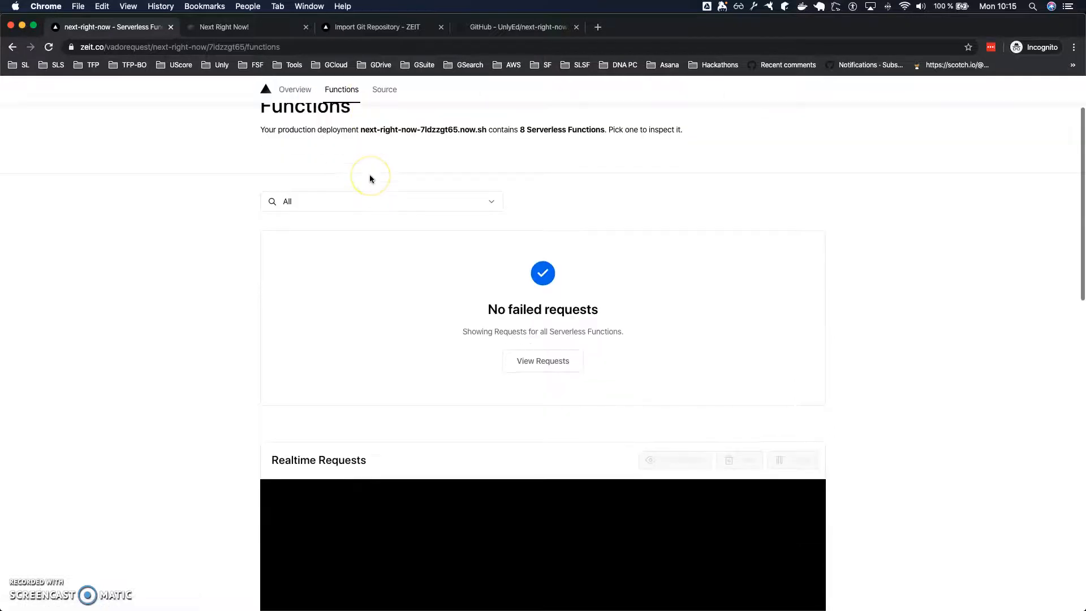
scroll(370, 178, down, 10)
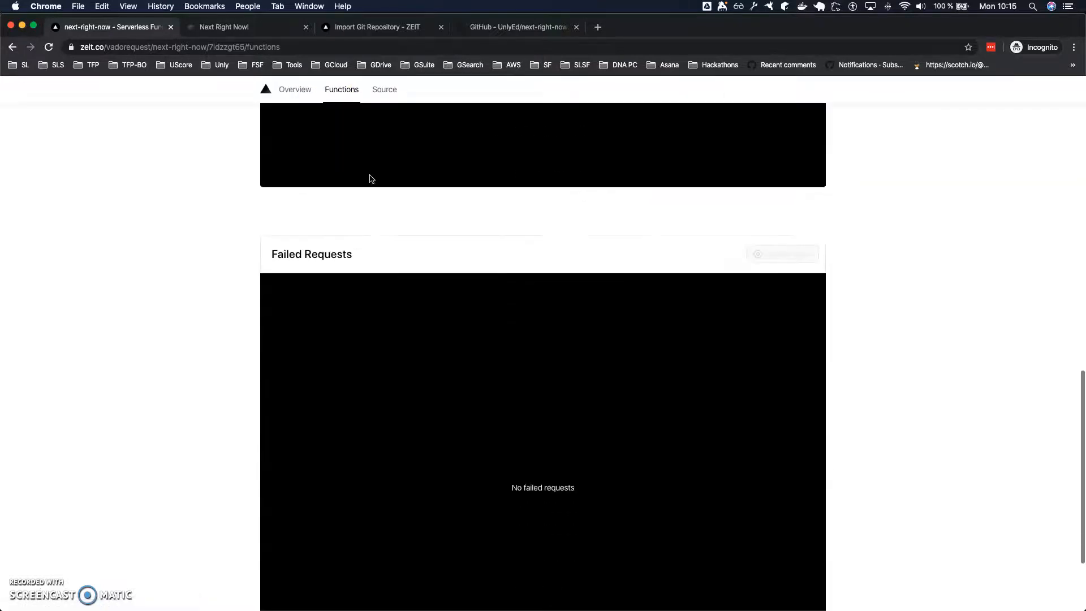
scroll(370, 179, up, 9)
scroll(370, 179, down, 1)
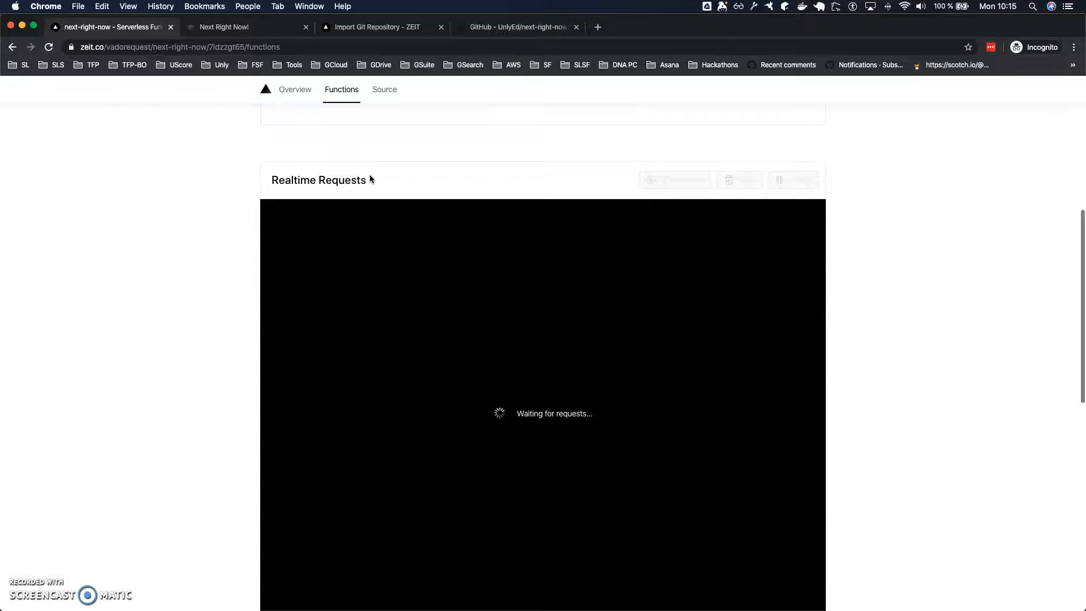
Reload the deployed site's home page and open its Examples page to generate requests, and return to the deployment's functions.
click(224, 30)
click(281, 157)
key(super+r)
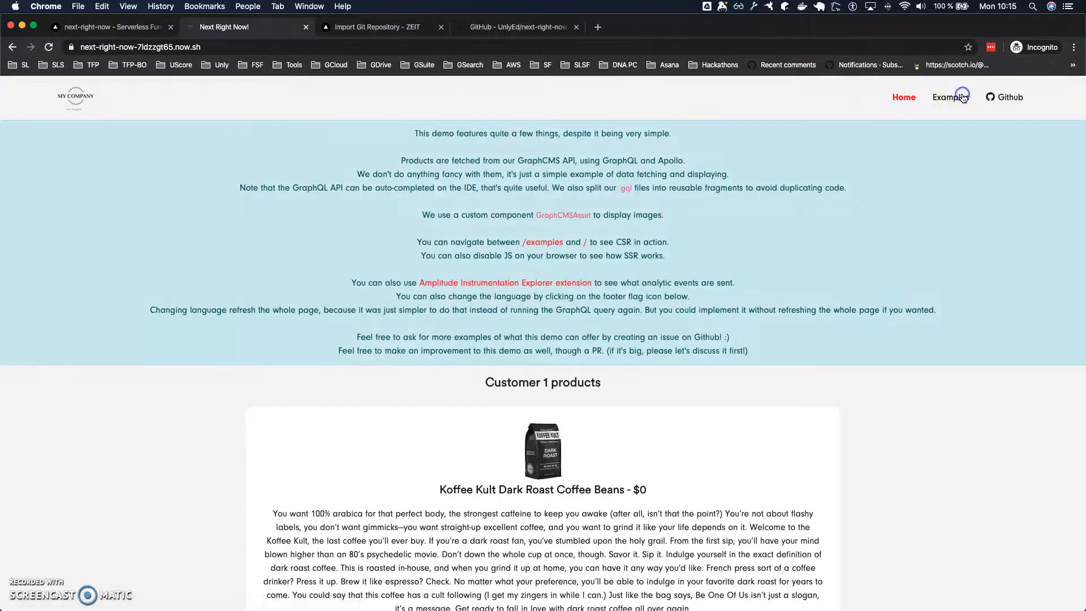
click(962, 98)
click(107, 28)
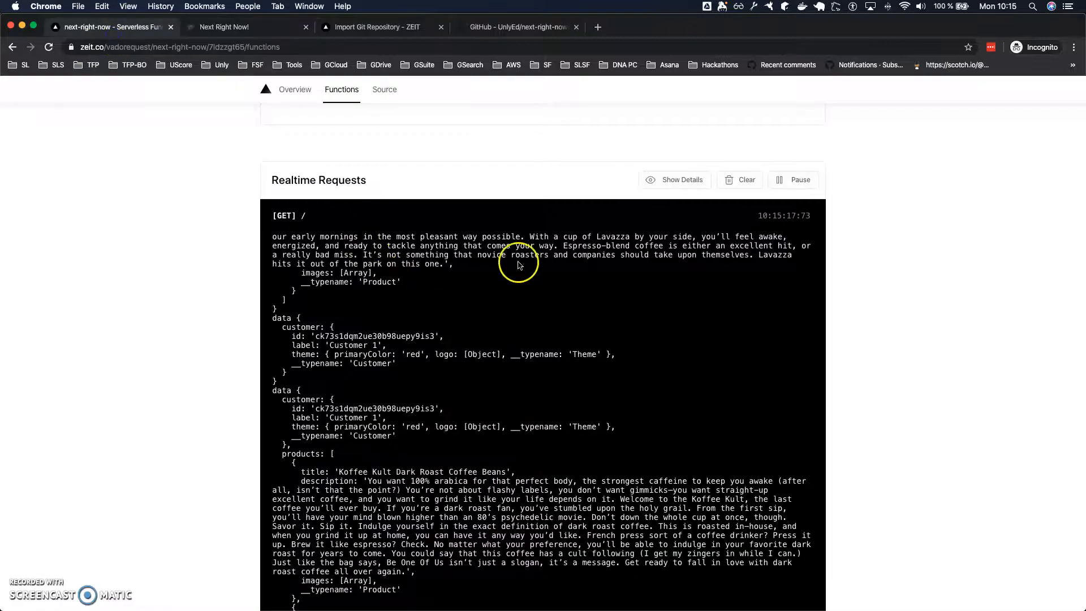
Examine the output logged for the site's requests in the Realtime Requests section.
scroll(431, 359, down, 10)
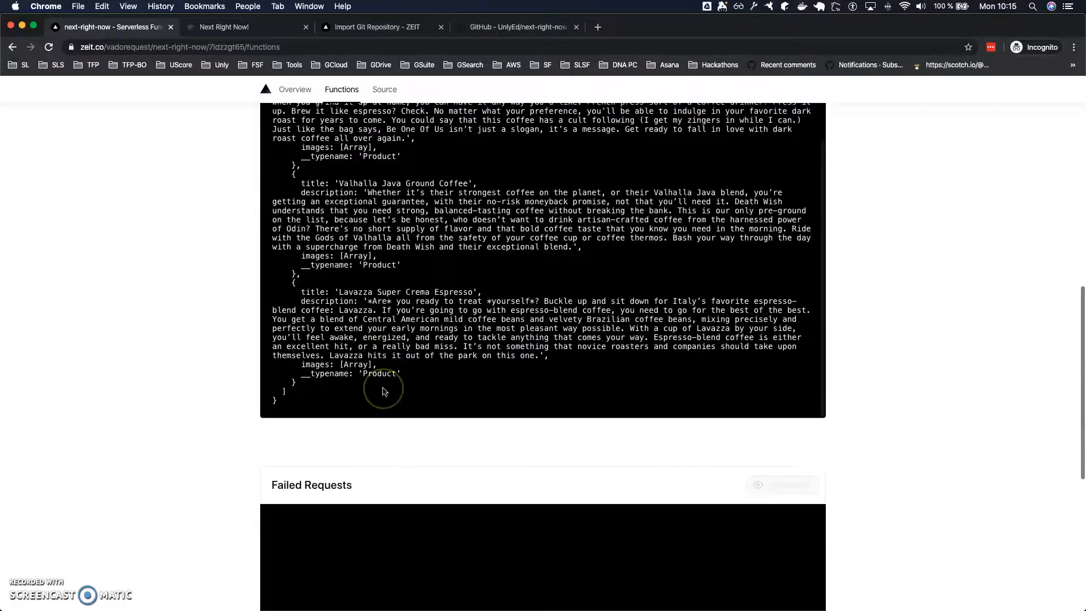
scroll(384, 391, up, 8)
scroll(413, 468, up, 2)
scroll(221, 575, down, 2)
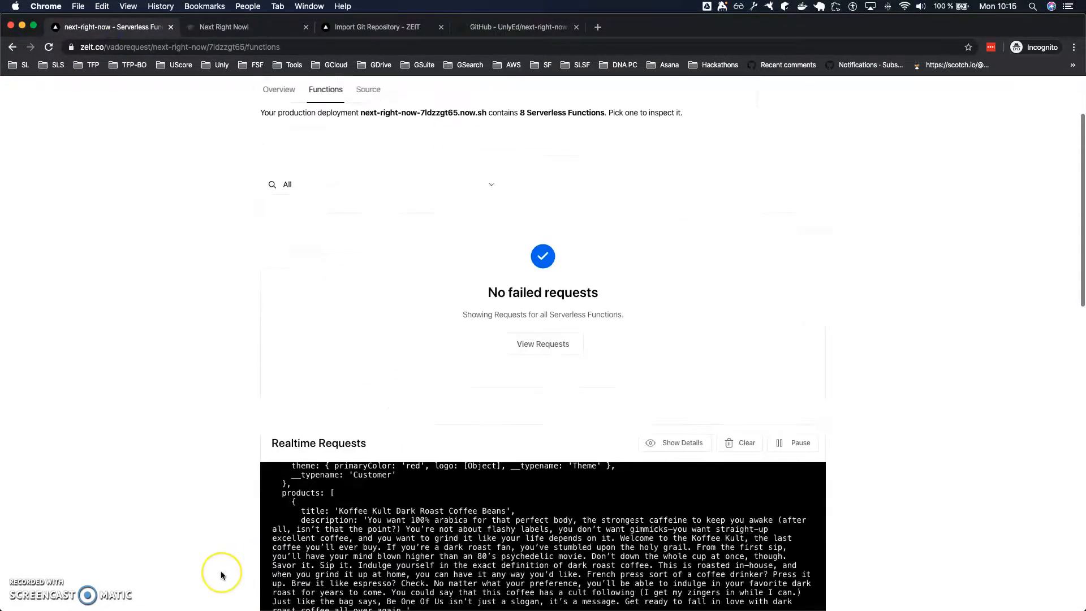
scroll(222, 575, down, 10)
scroll(164, 318, down, 2)
scroll(164, 320, up, 10)
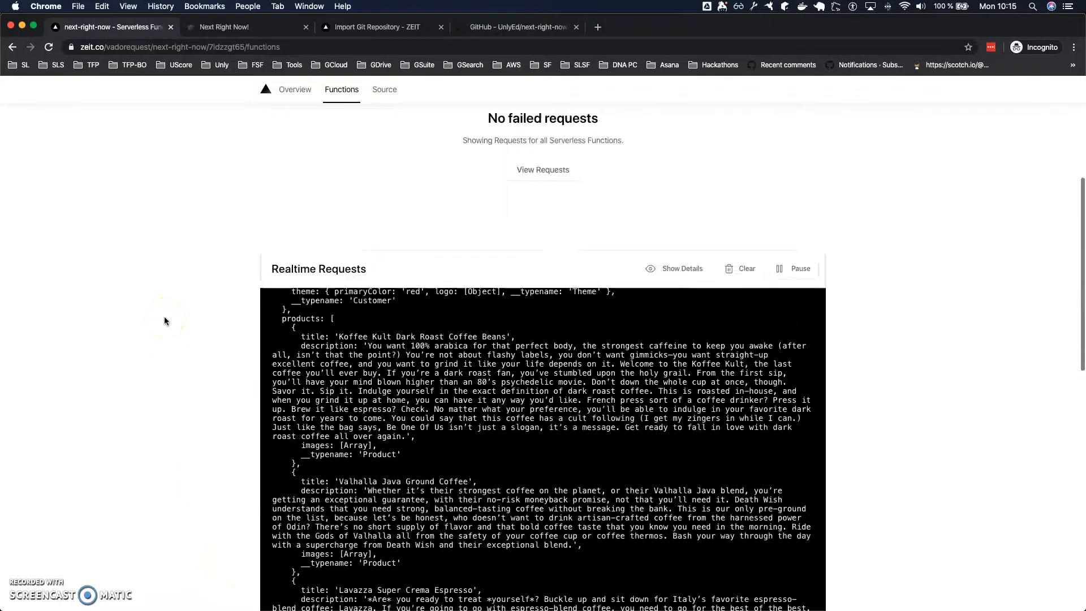
scroll(164, 321, up, 5)
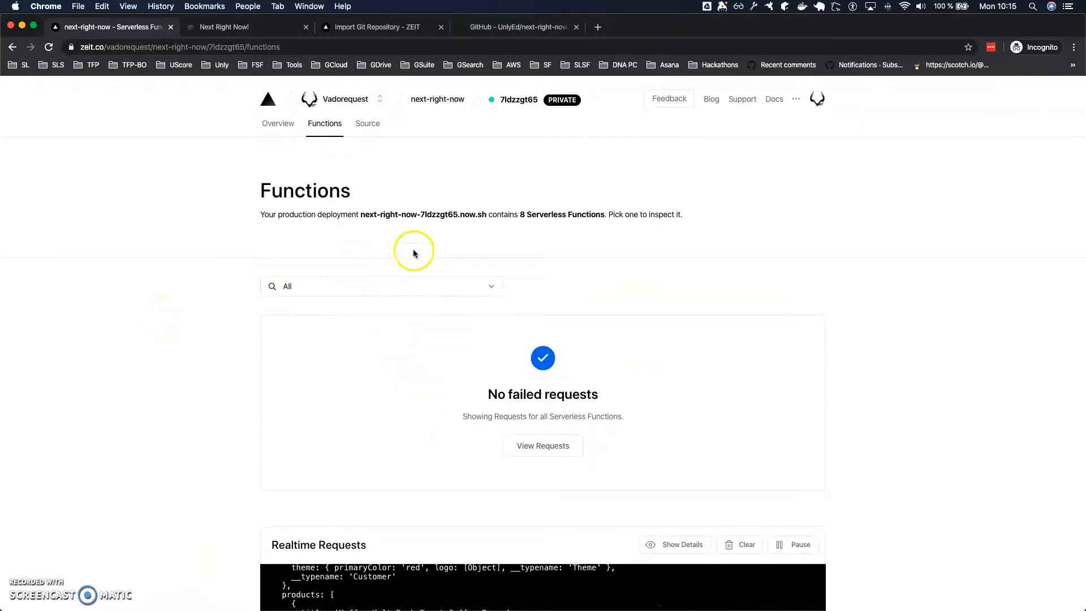
Look through the list of serverless functions available for filtering, from _error and api/status to terms.
click(368, 287)
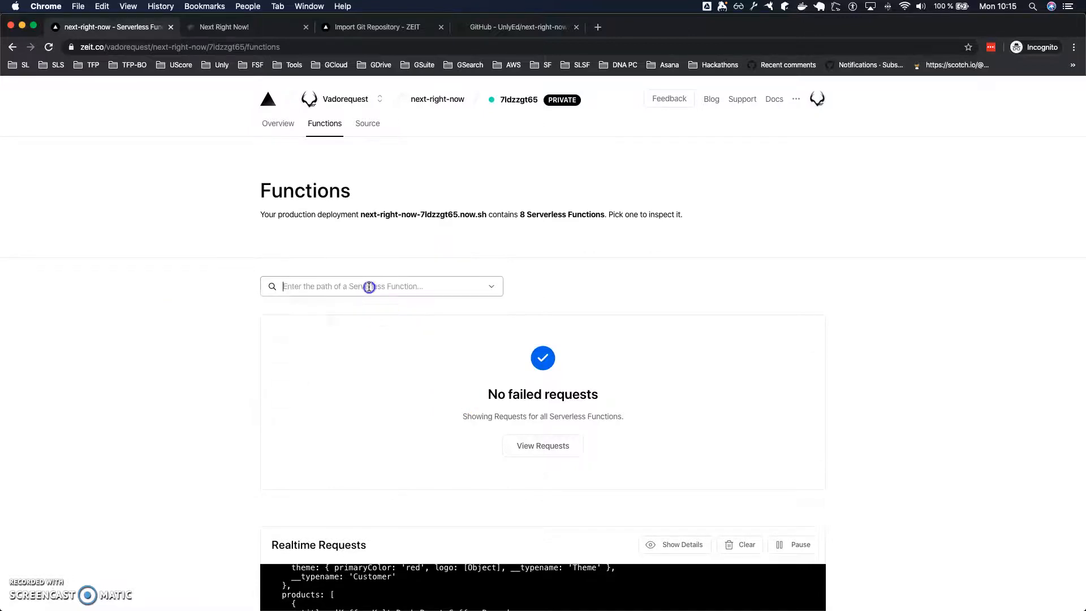
scroll(299, 334, down, 2)
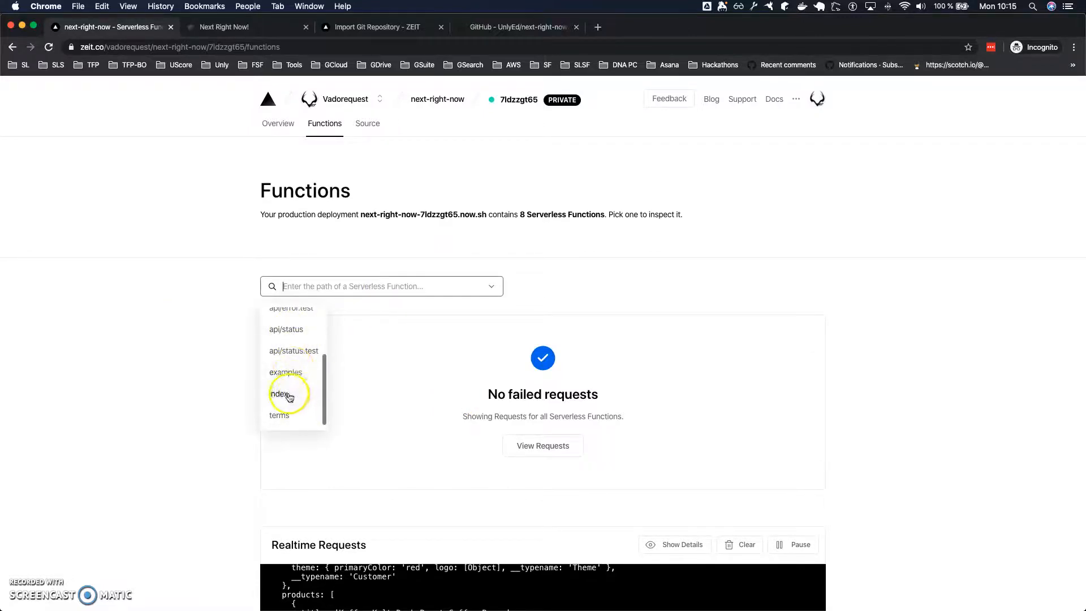
scroll(289, 393, up, 3)
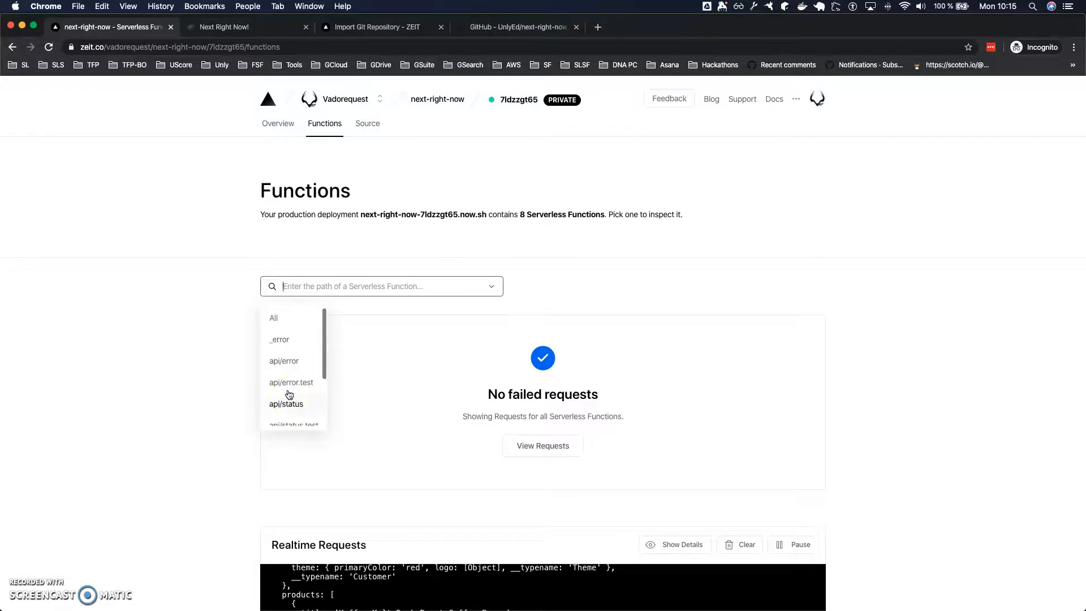
scroll(288, 354, down, 3)
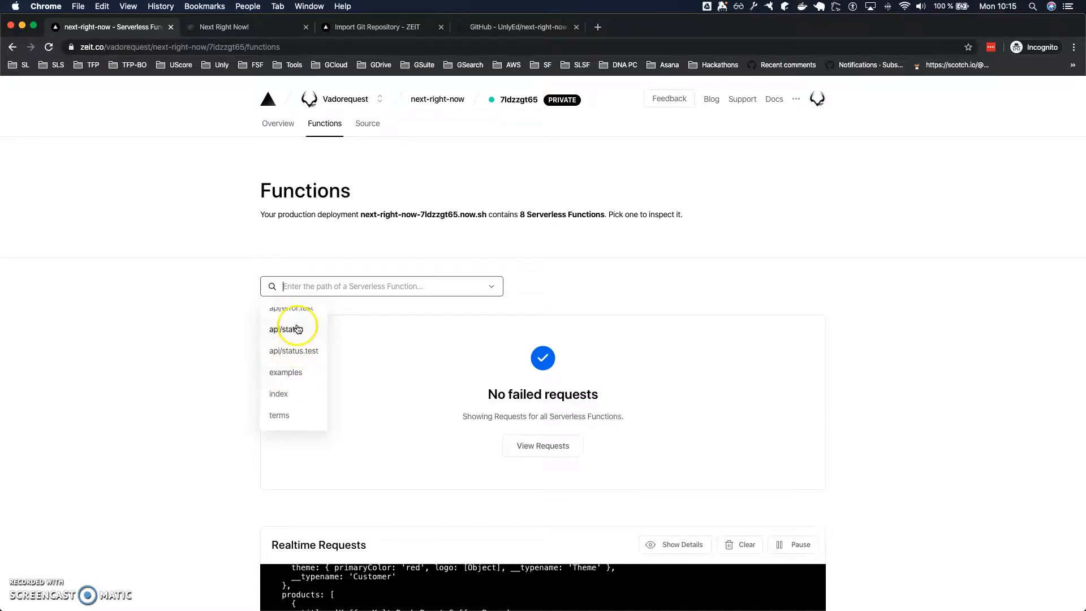
Load the deployed site's /api/status endpoint in place of its Examples page, and close the site once the response is viewed.
click(238, 27)
click(238, 45)
double_click(261, 48)
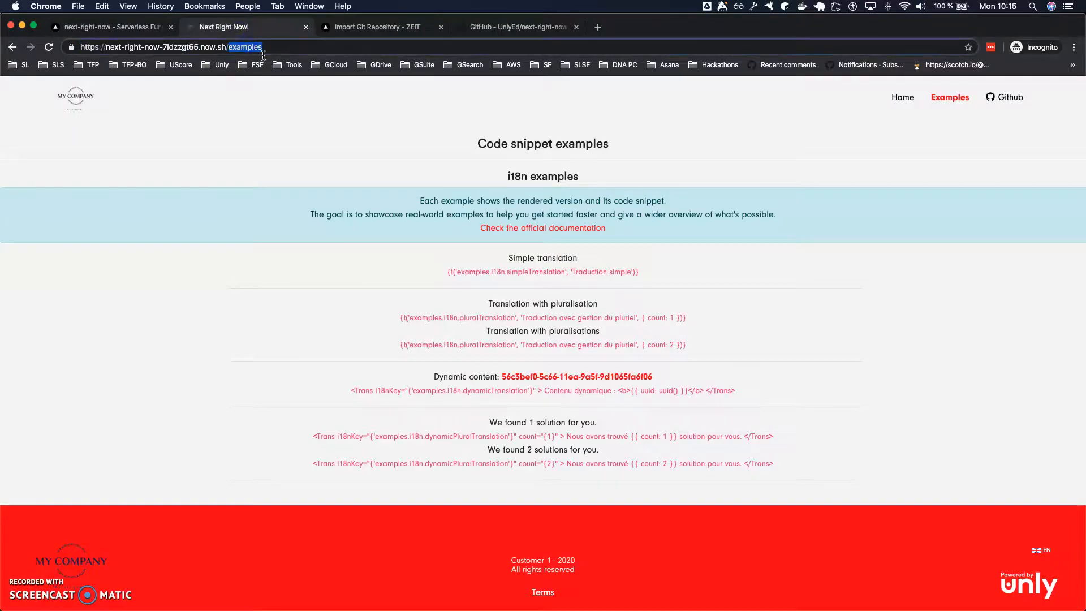
text(api/statu)
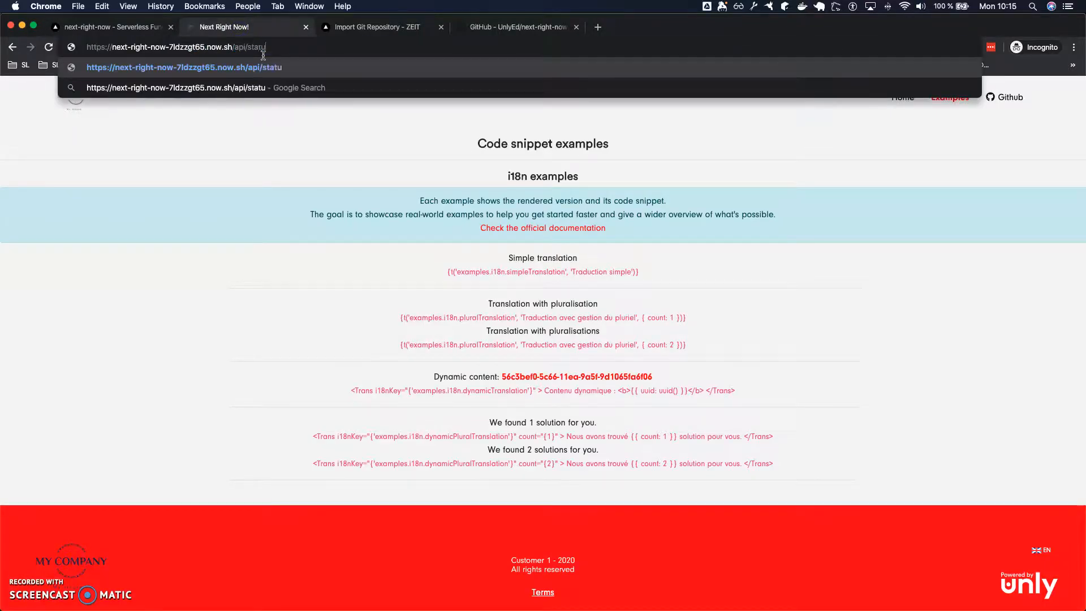
key(Return)
click(286, 48)
click(290, 49)
text(s)
key(Return)
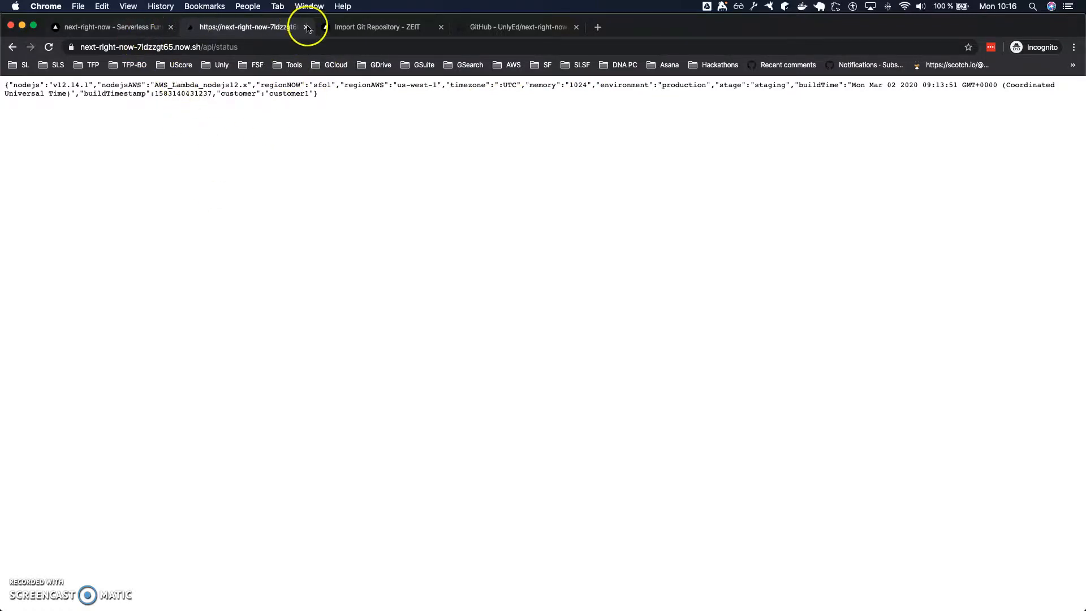
click(305, 27)
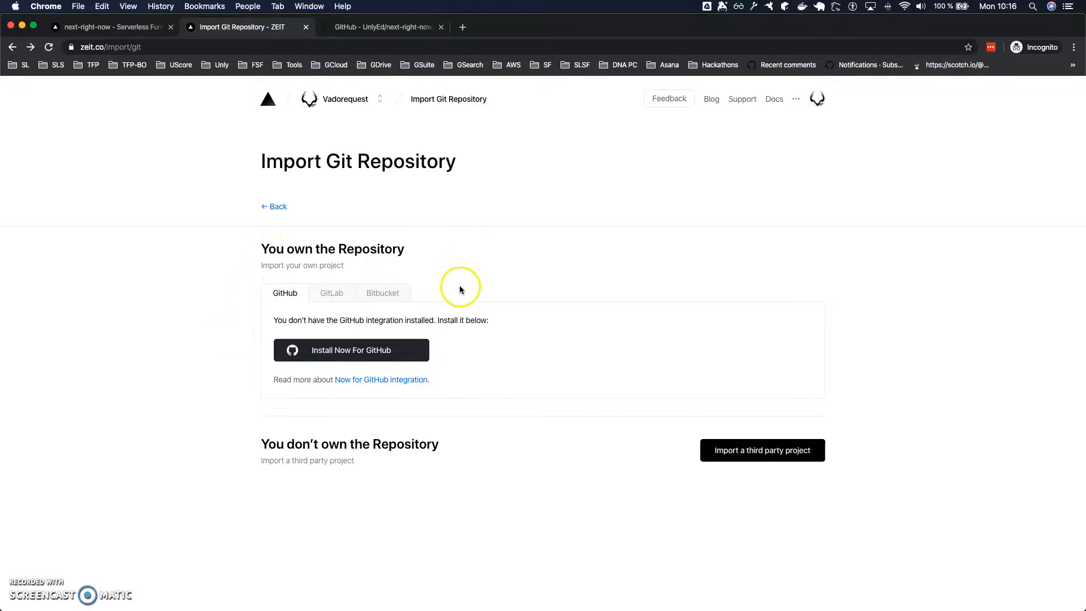
Open the next-right-now project from the account dashboard and look over its production and preview deployments.
click(345, 100)
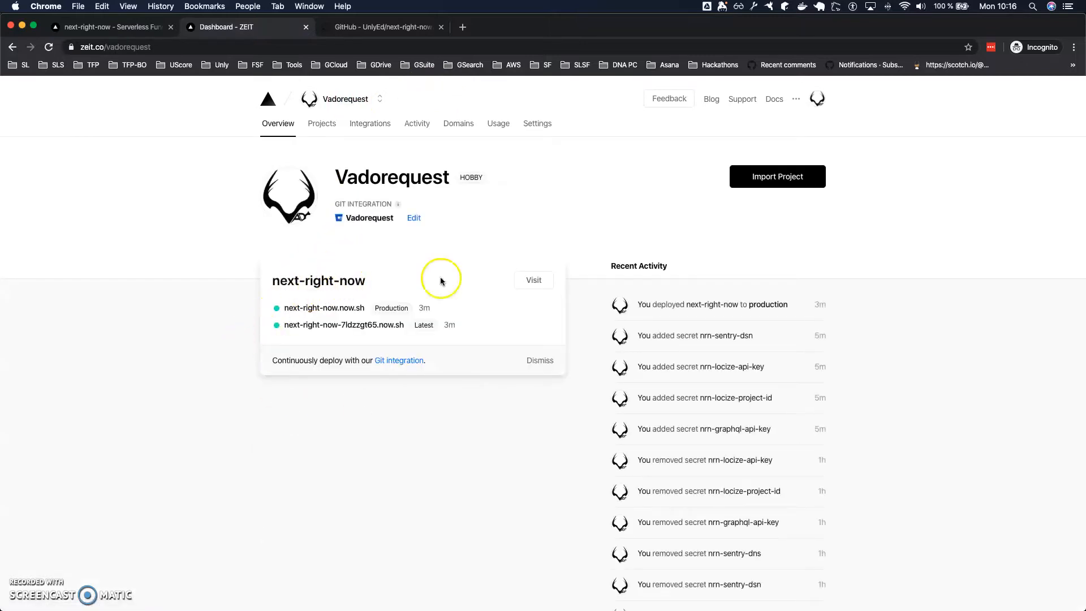
click(359, 288)
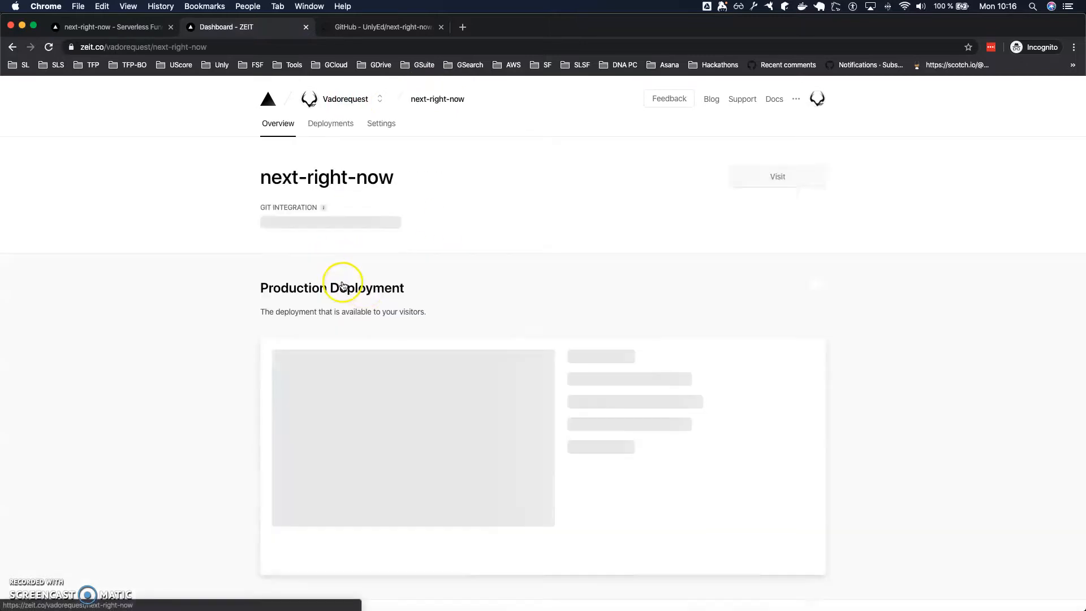
scroll(469, 334, down, 1)
scroll(469, 332, down, 5)
scroll(365, 424, up, 4)
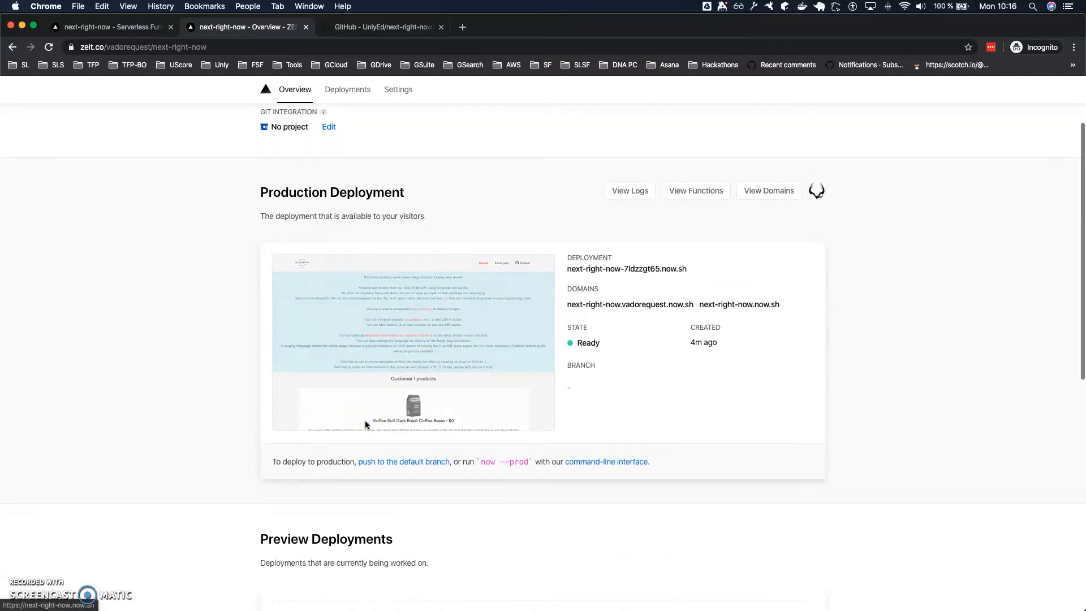
scroll(365, 425, up, 3)
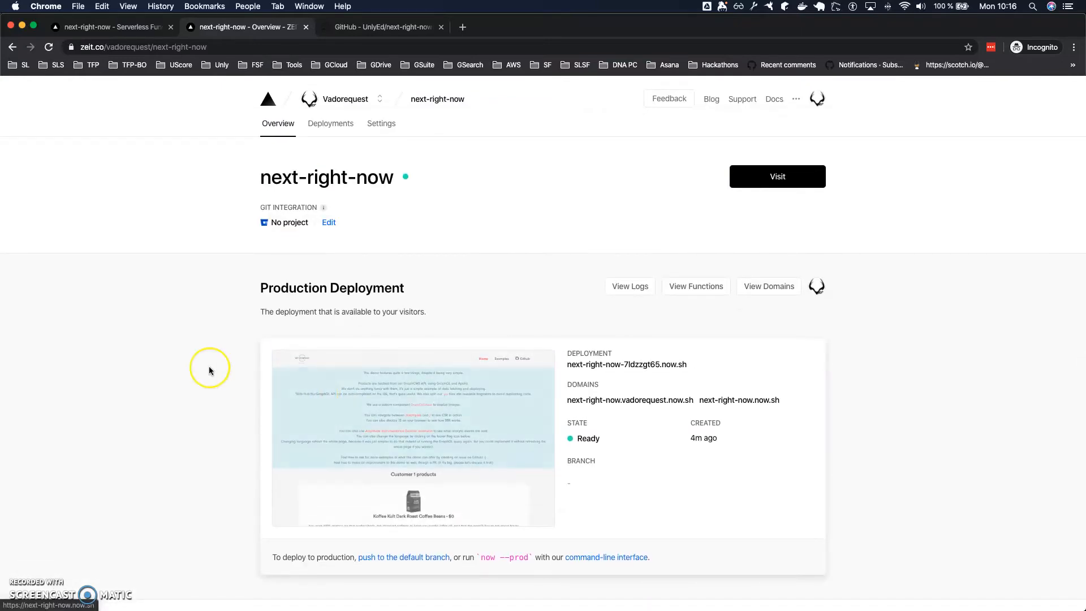